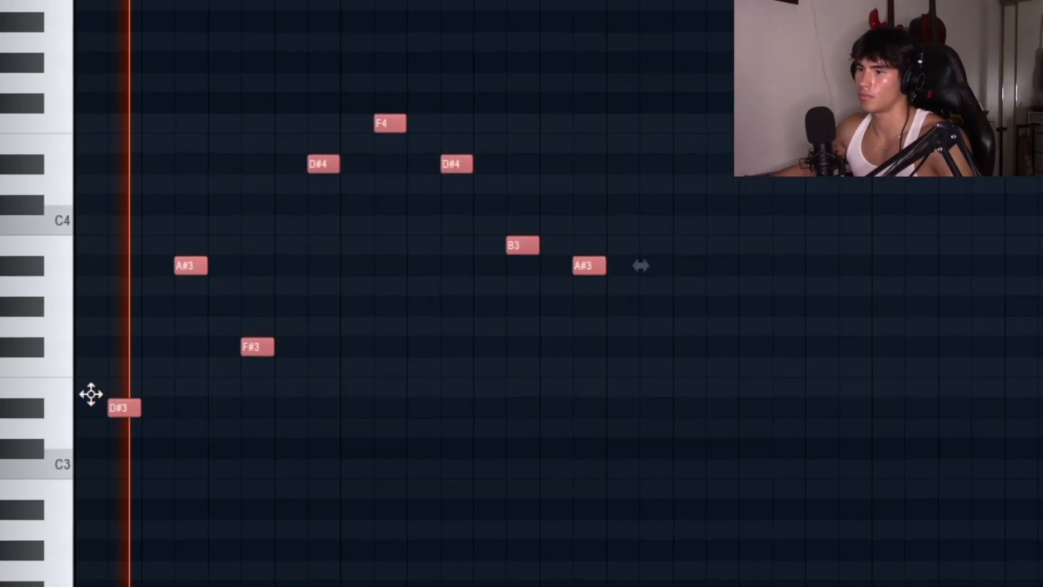
Move the selected eight-note melody to the start of the pattern, play it back, and duplicate the phrase
drag(124, 404, 91, 395)
key(space)
key(space)
key(ctrl+d)
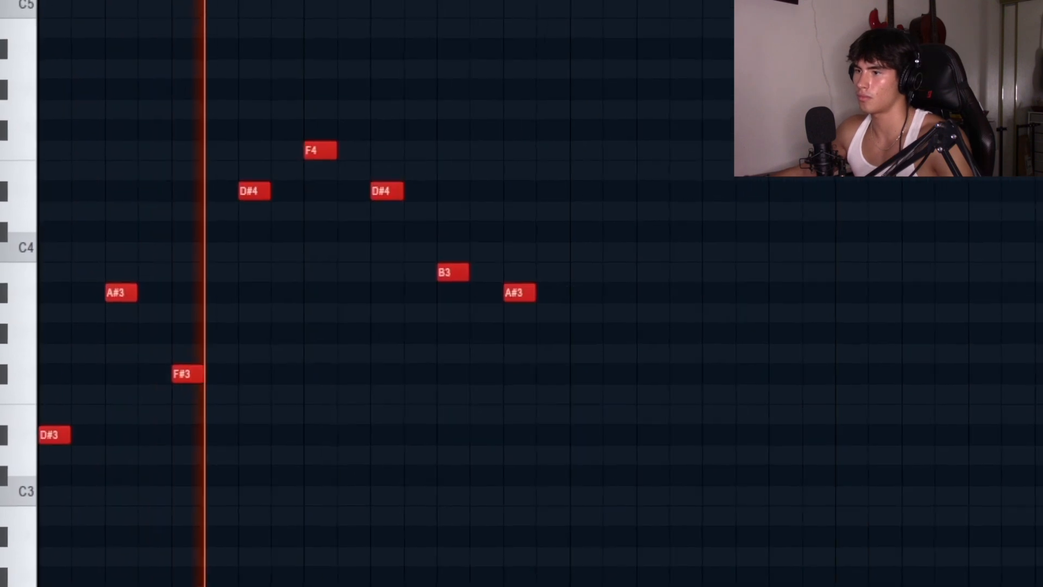
key(space)
key(ctrl+b)
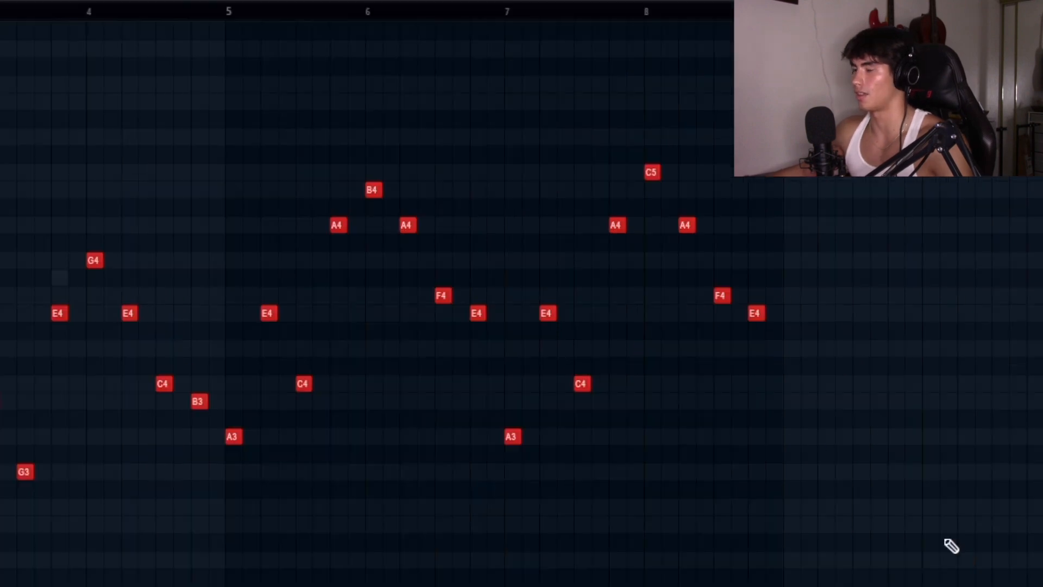
Lower the G4 note in bar 6 of the melody to E4
drag(929, 383, 516, 107)
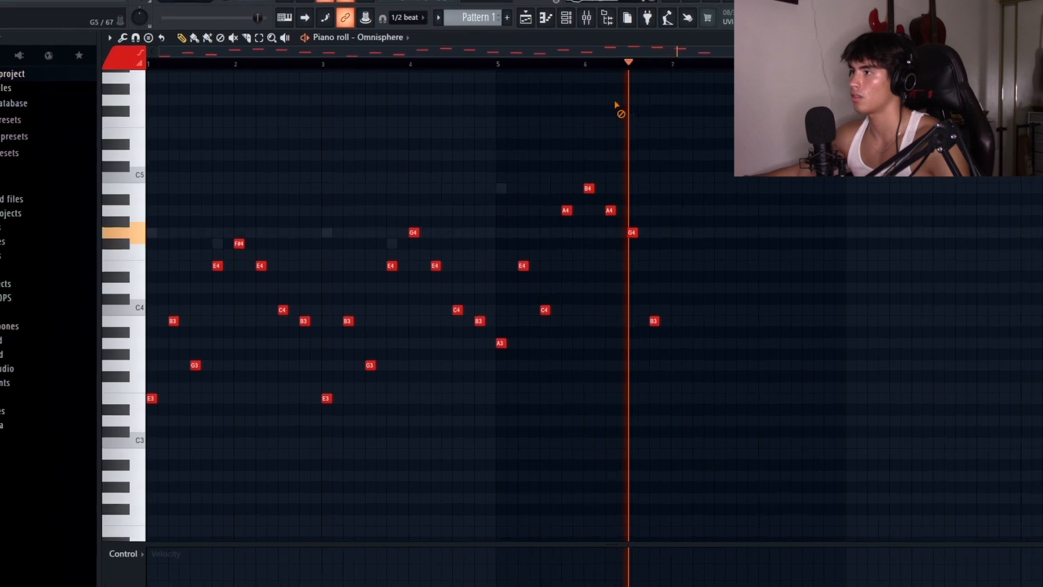
key(space)
click(561, 55)
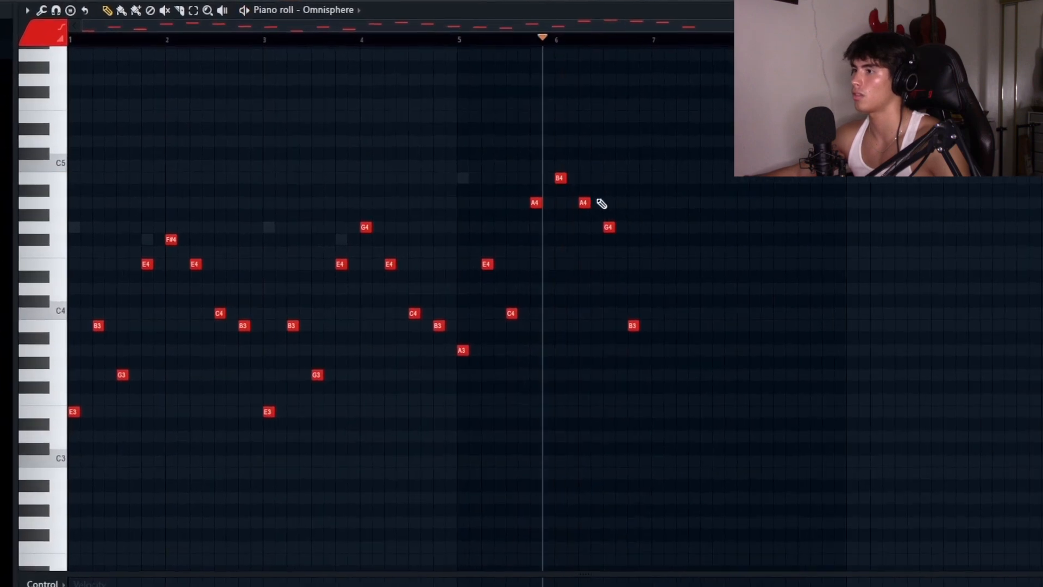
drag(596, 223, 593, 262)
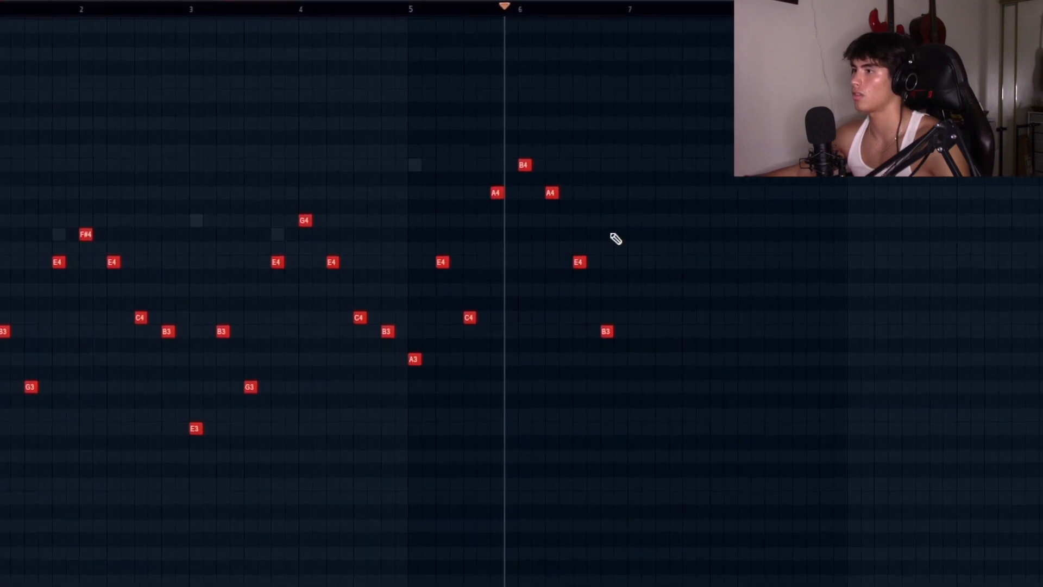
click(612, 368)
right_click(613, 368)
Select the melody phrase in bars 5 to 6 and copy it to begin at bar 7
key(space)
drag(763, 434, 372, 73)
drag(343, 257, 652, 266)
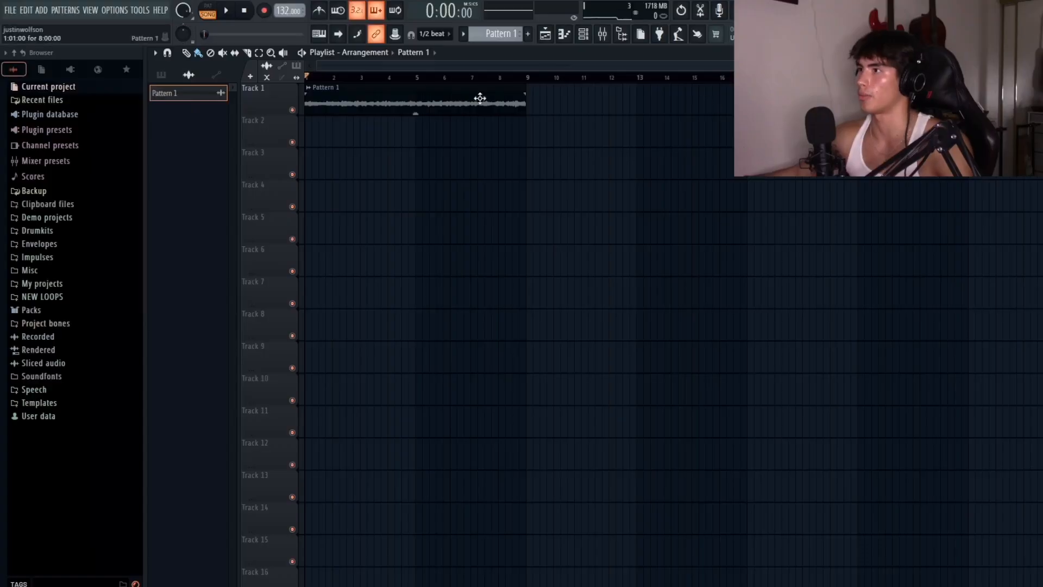
Raise the channel volume of the Pattern 1 audio clip and turn its Reverse effect off
double_click(509, 89)
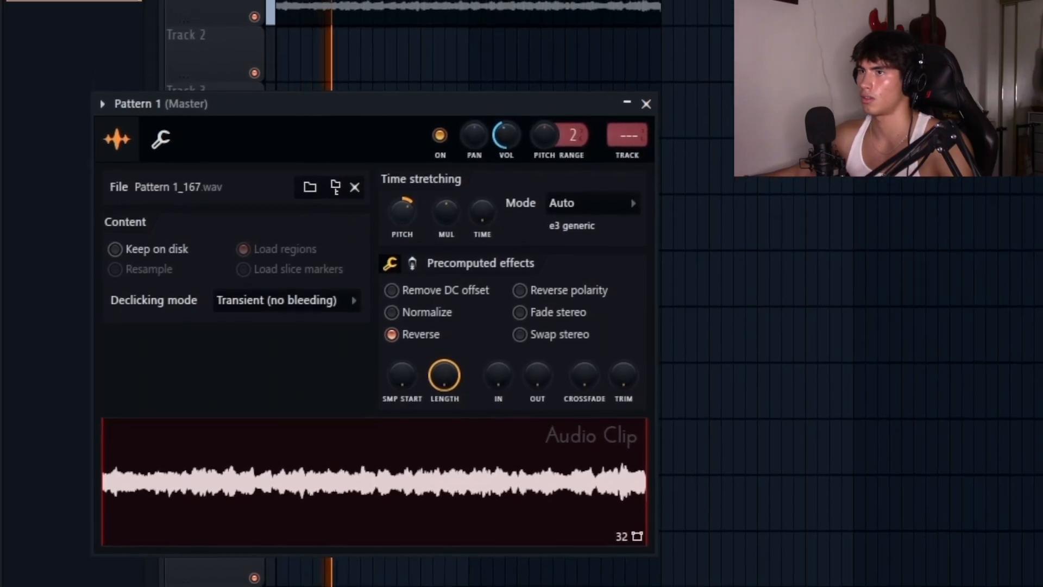
drag(495, 166, 495, 130)
click(455, 18)
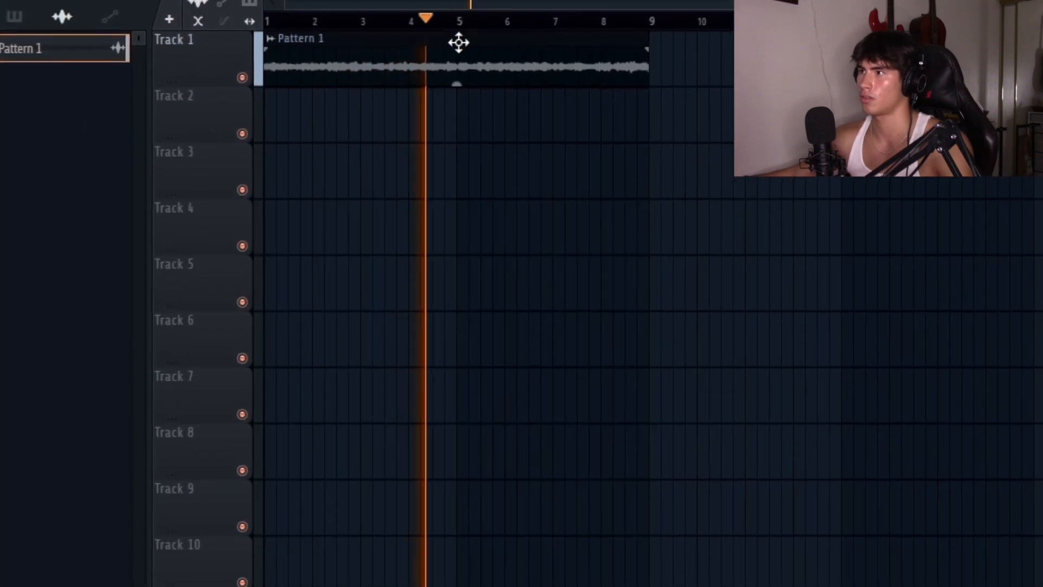
double_click(457, 32)
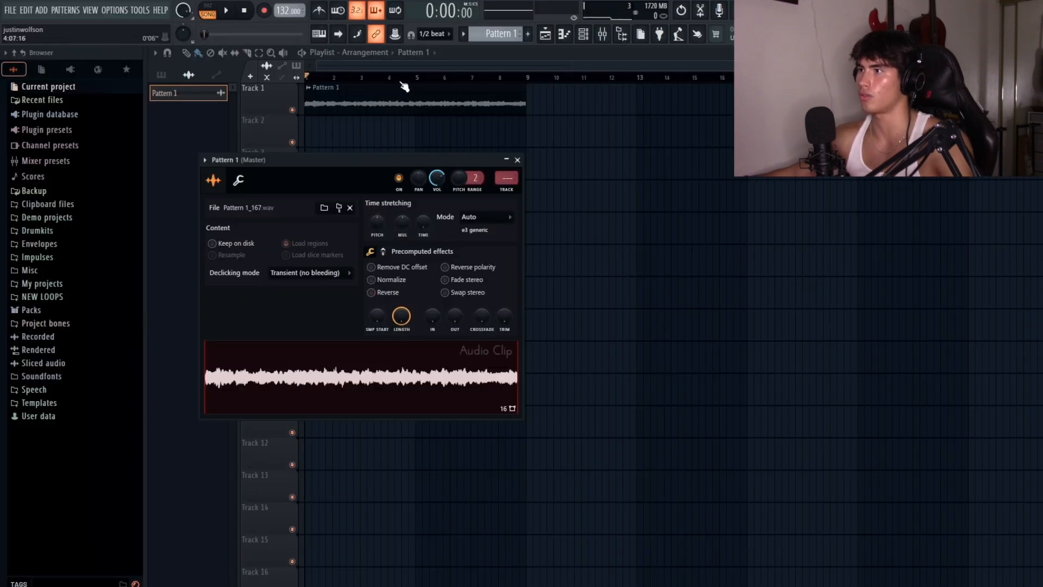
Record the loop with Edison on the master channel and send the second Song jump section to the playlist
key(F9)
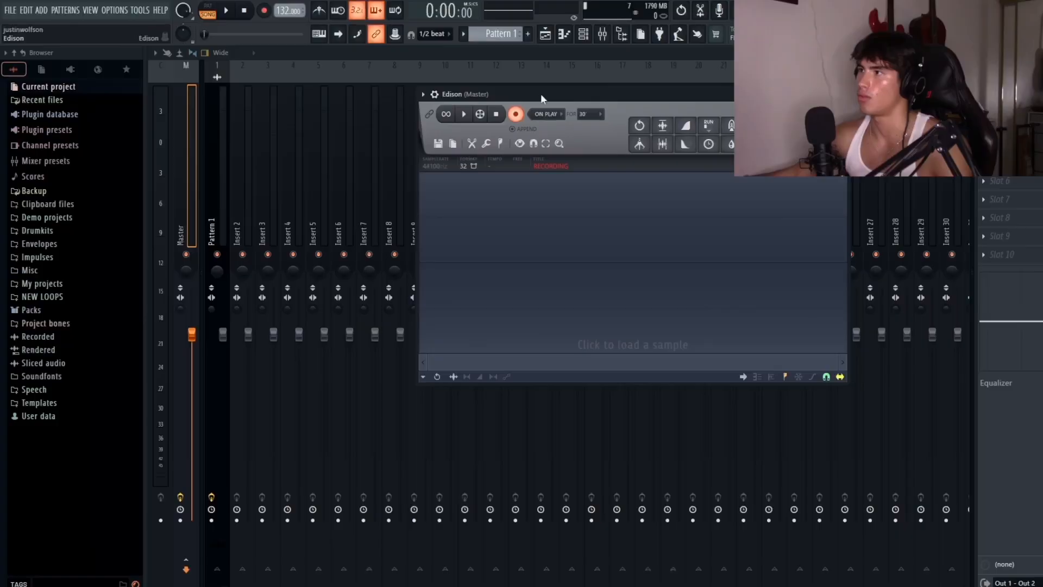
drag(540, 93, 396, 91)
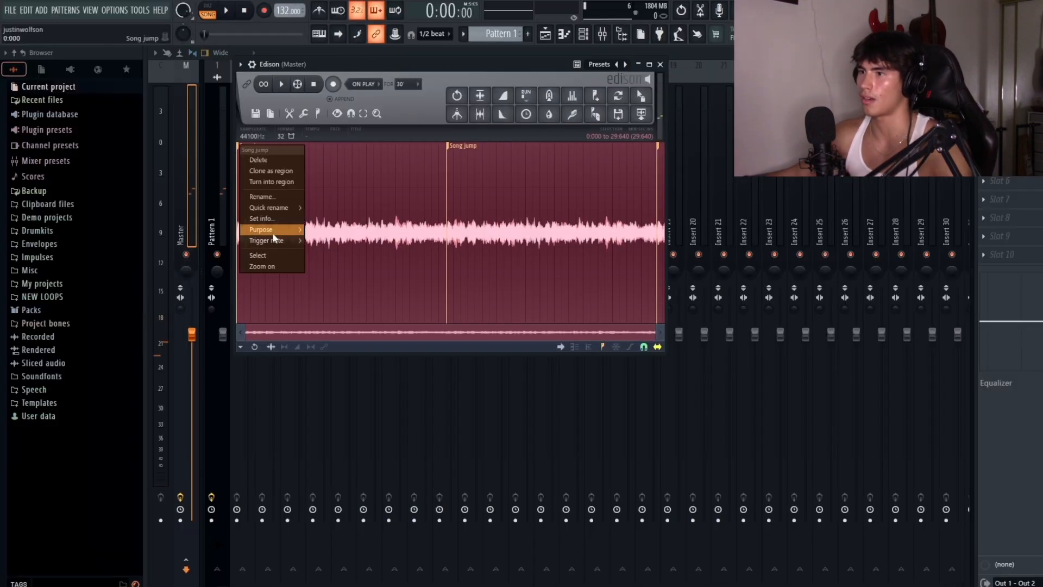
click(496, 254)
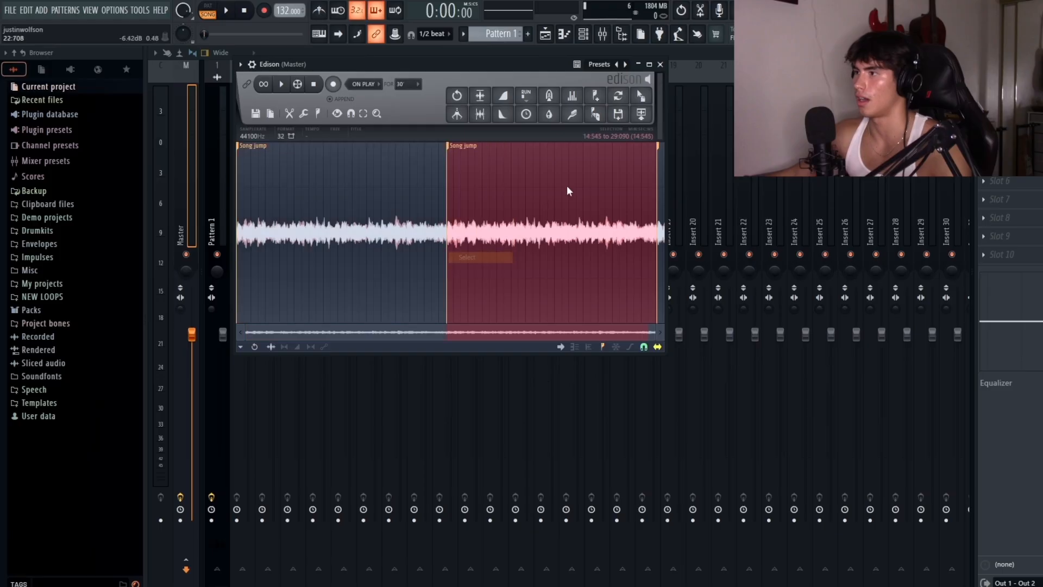
click(641, 114)
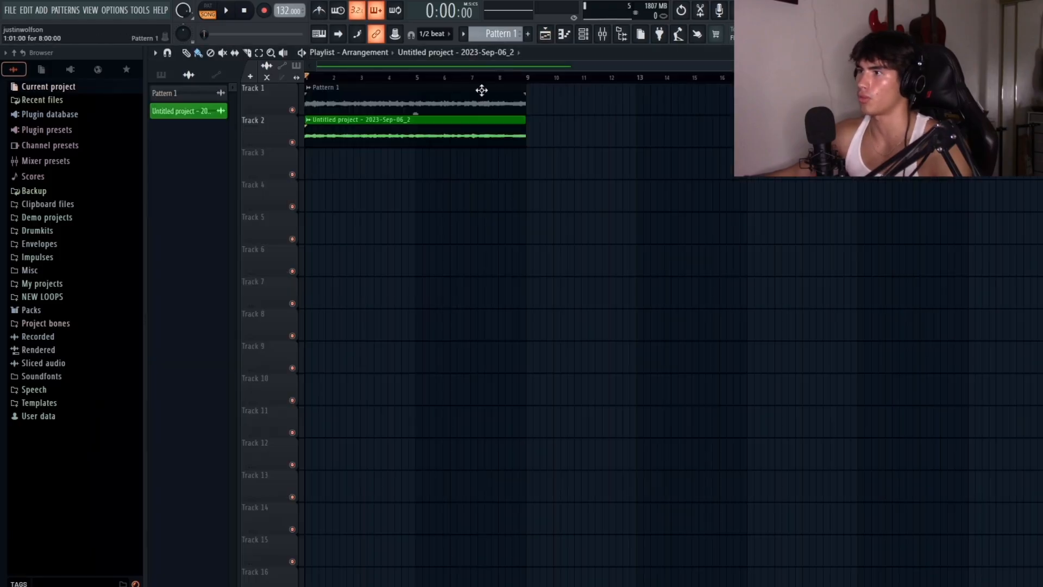
Solo Track 2 and play back the newly recorded clip
right_click(291, 142)
key(space)
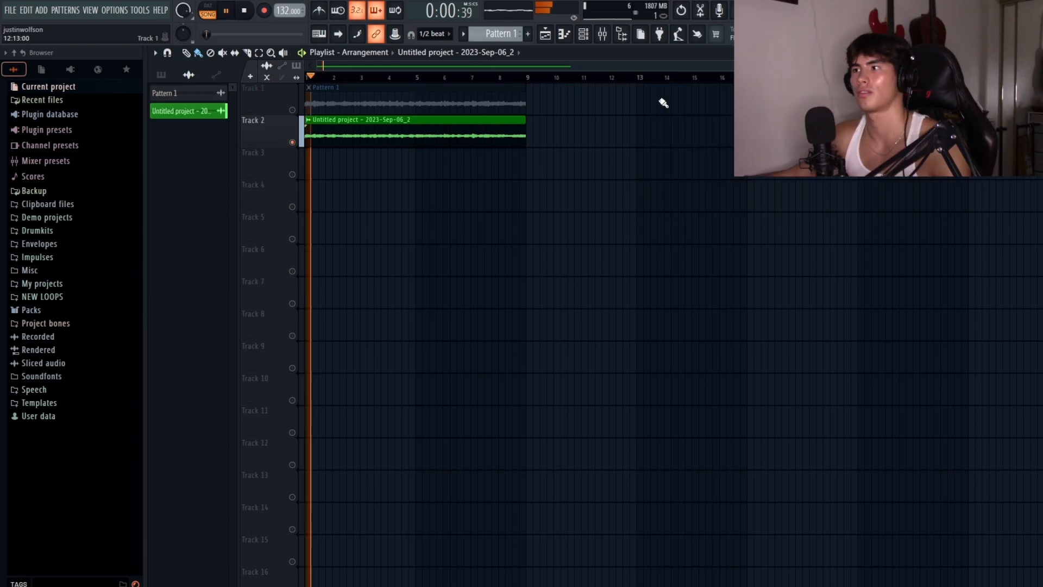
key(space)
Try the Reverse effect on the recorded audio clip on Track 2
scroll(320, 136, up, 3)
double_click(505, 120)
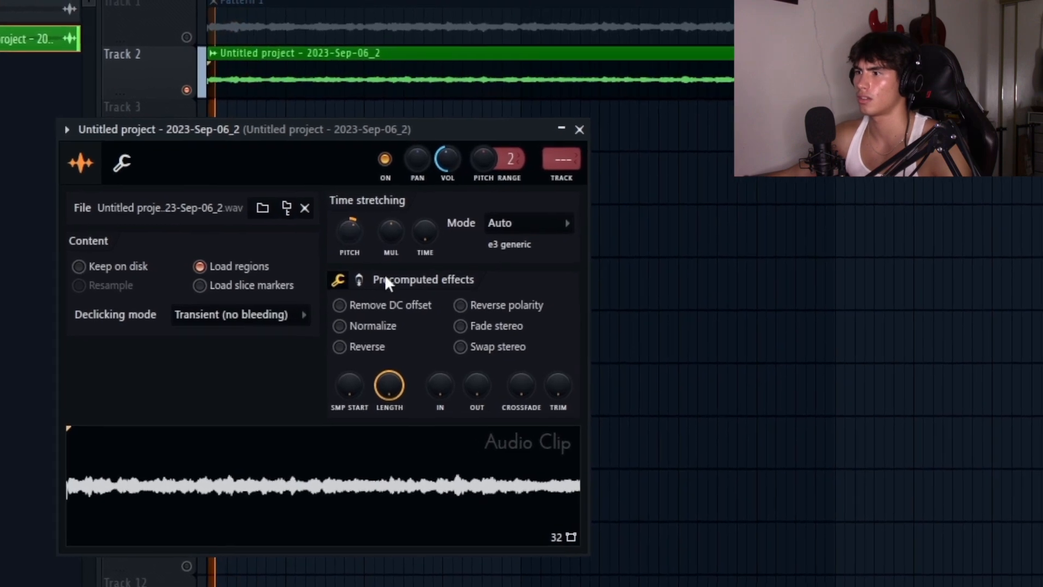
click(340, 346)
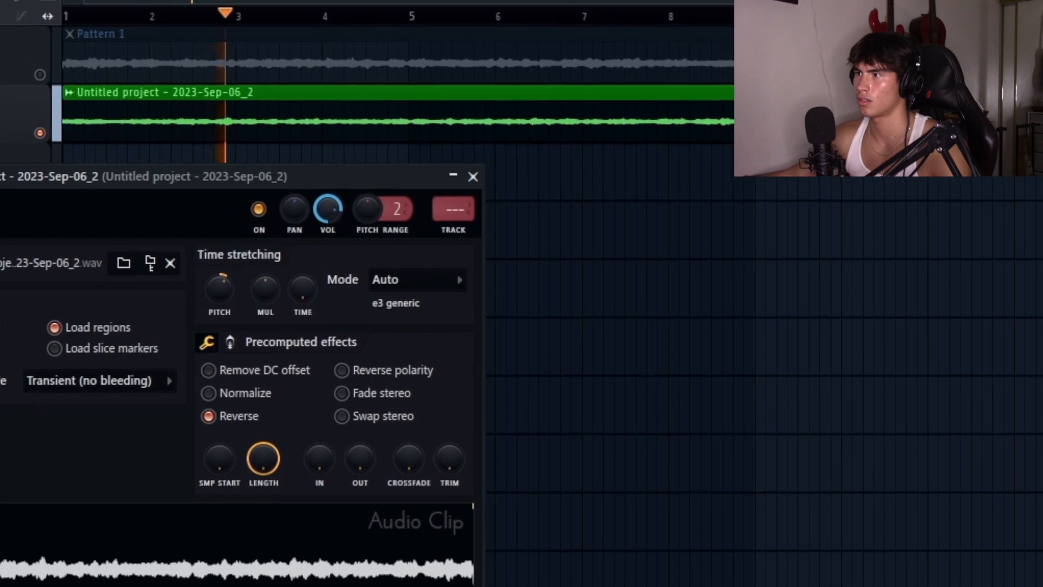
click(473, 176)
Repeat the clip's first two bars across Track 2 and raise its low cut in Fruity parametric EQ 2
scroll(398, 194, up, 3)
click(204, 5)
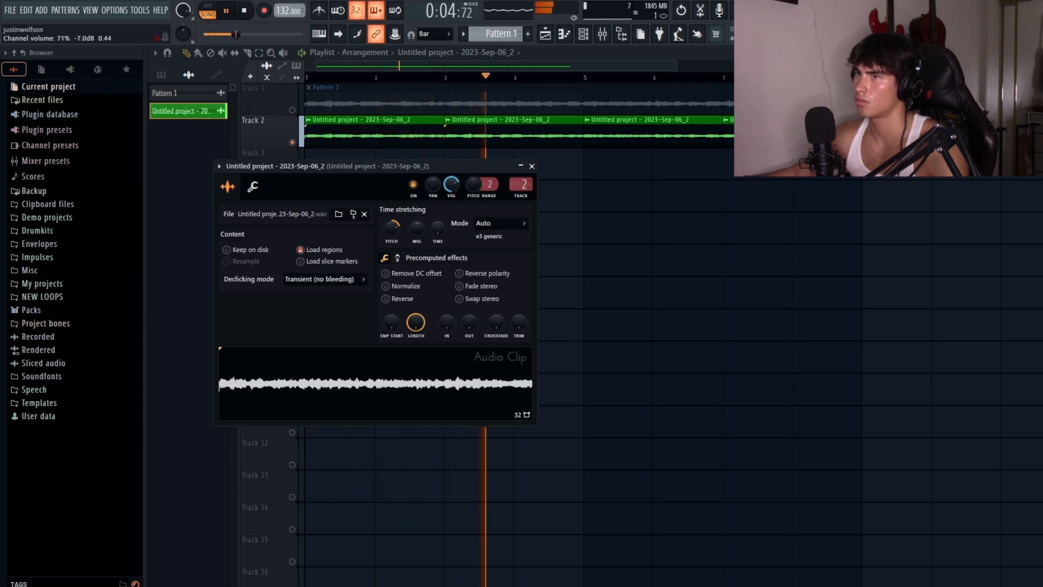
click(532, 167)
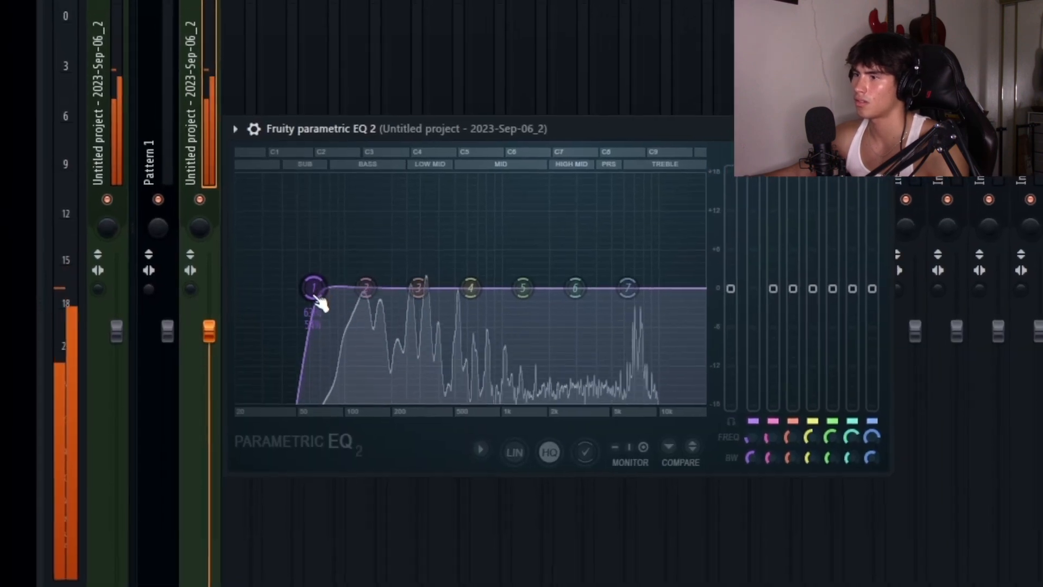
drag(316, 298, 343, 306)
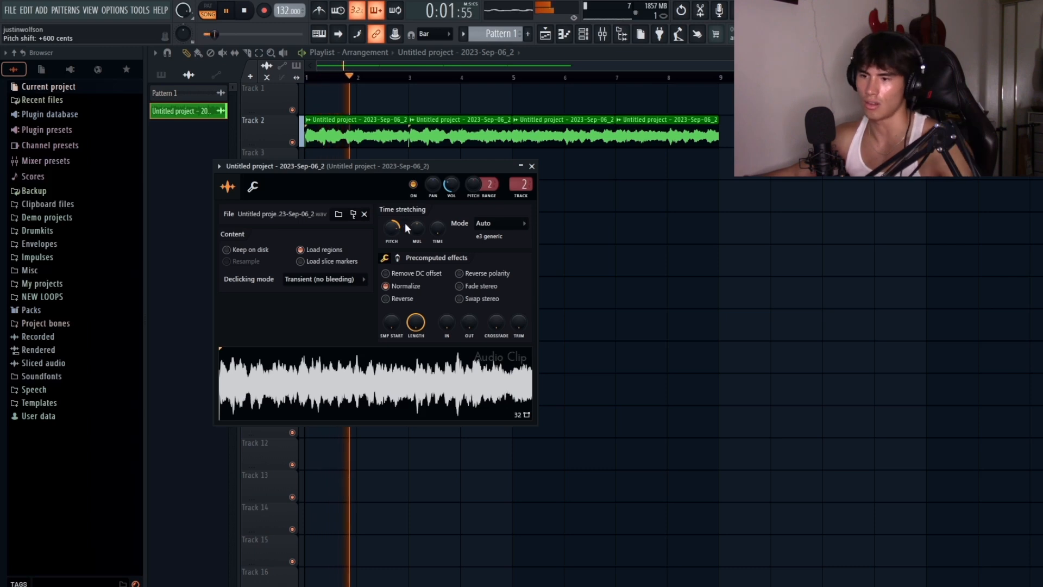
Set the recorded clip's time-stretching pitch shift to +500 cents and close its channel settings
drag(392, 228, 392, 236)
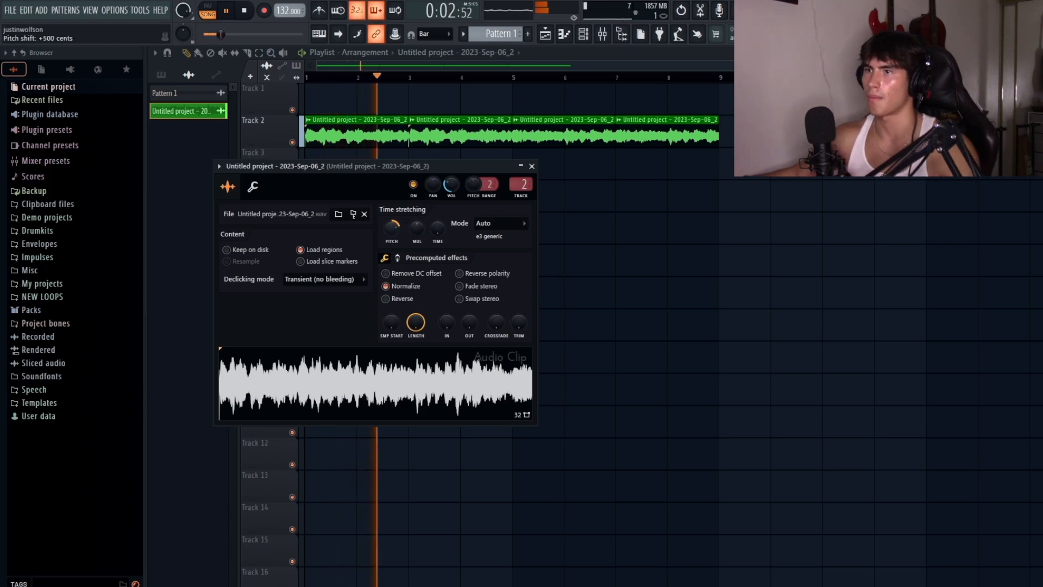
click(532, 167)
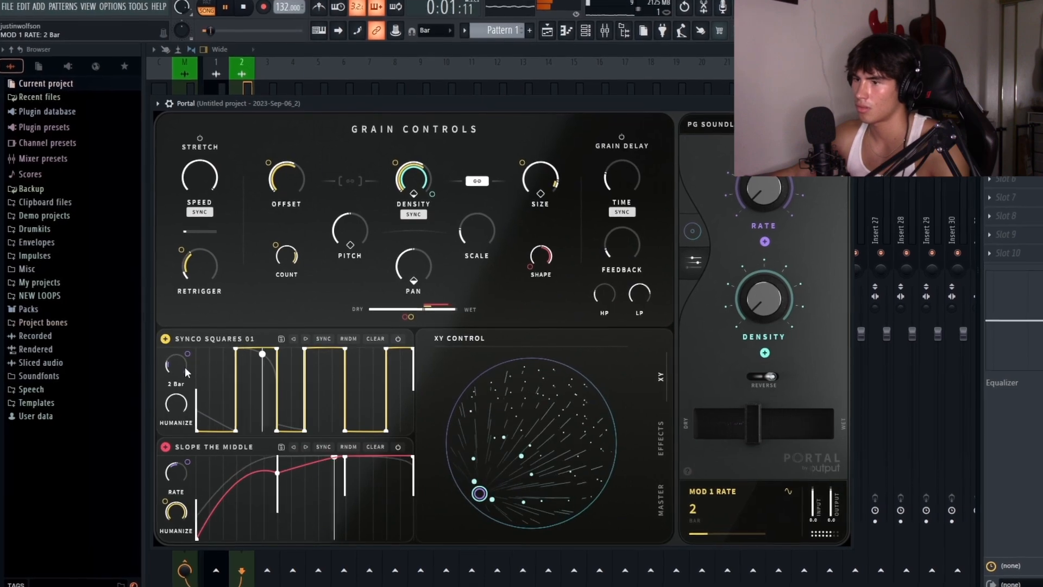
Set the rate of Portal's Synco Squares 01 modulator to 1 Bar
scroll(182, 363, up, 1)
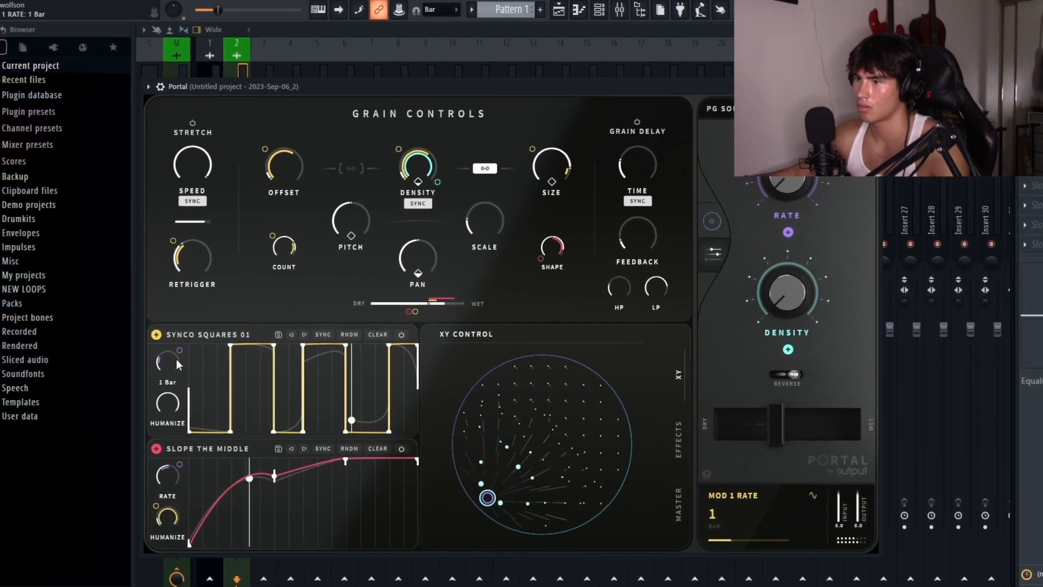
scroll(168, 358, down, 1)
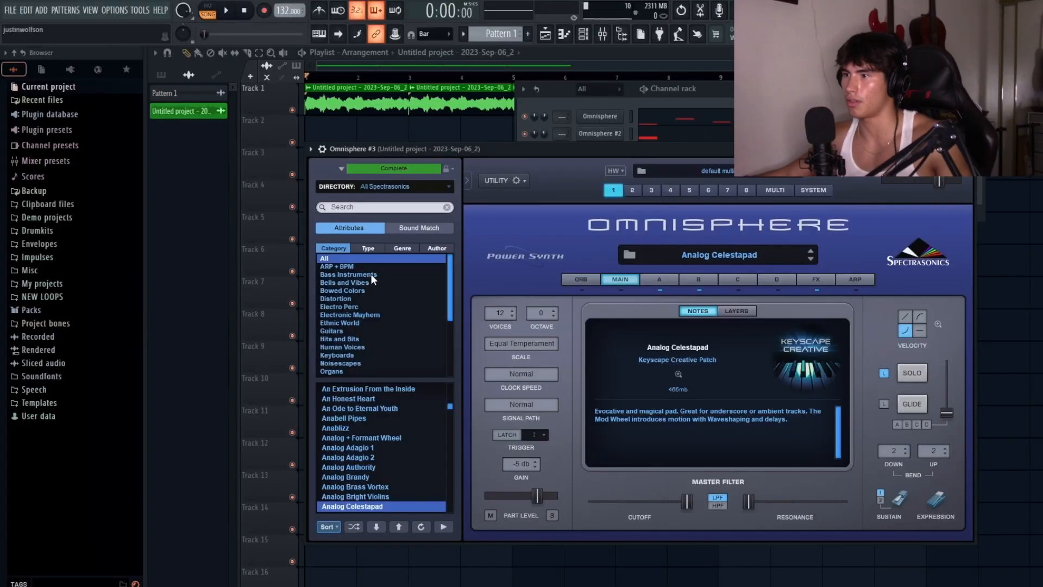
Filter the Omnisphere patches to the Synth Poly category and show the Type attributes
scroll(356, 344, down, 3)
click(349, 331)
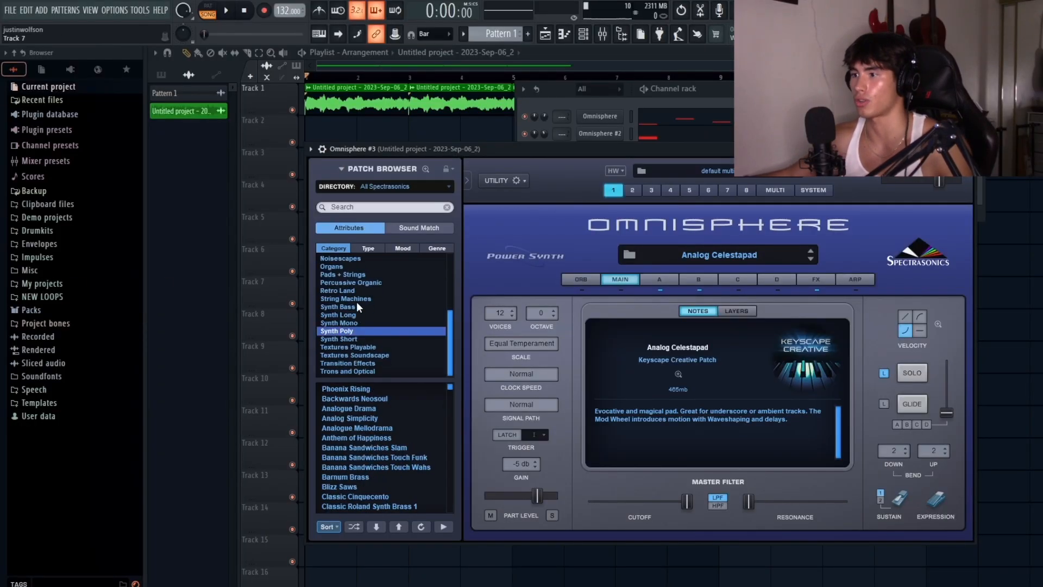
click(368, 247)
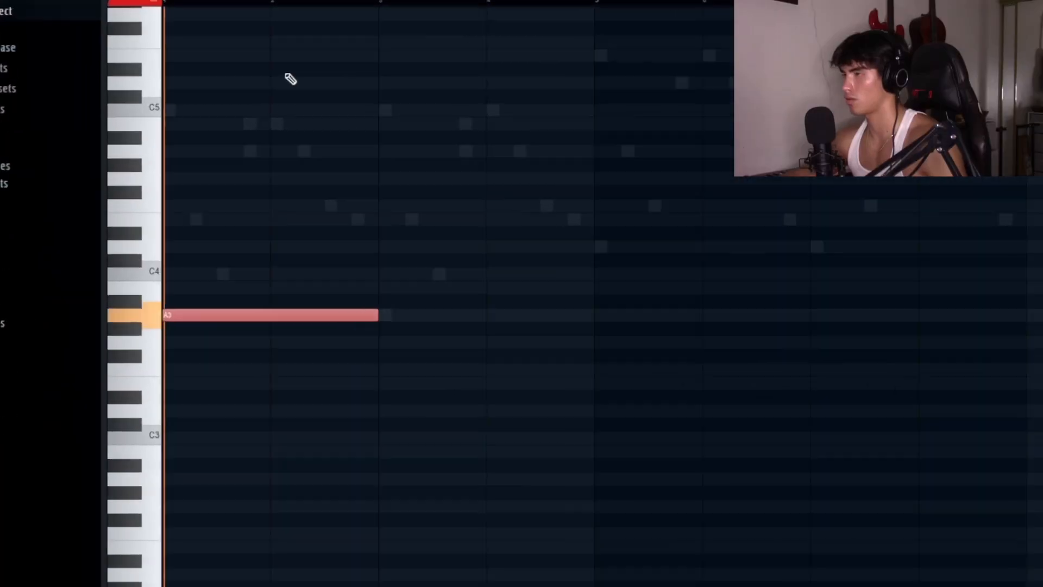
Add a second two-bar A3 note at bar 3 and two-bar D4 notes at bars 5 and 7
key(space)
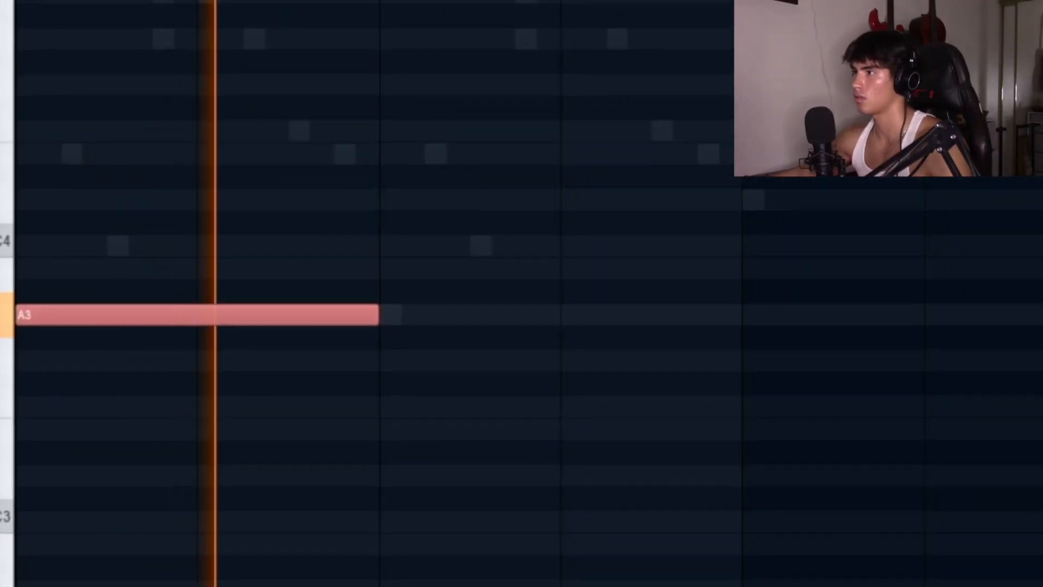
click(390, 316)
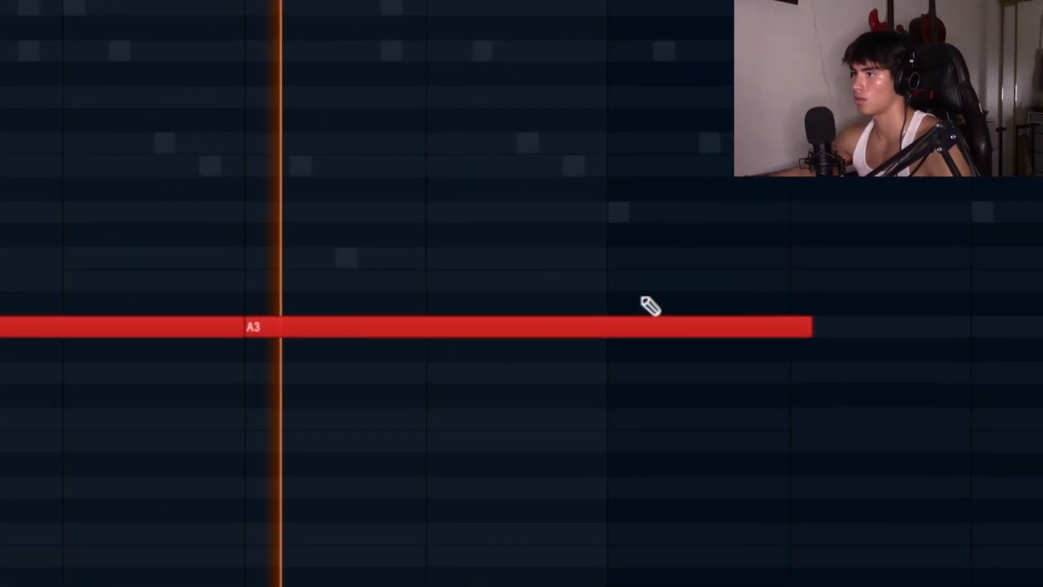
mouse_move(809, 326)
mouse_down()
mouse_move(615, 342)
mouse_move(446, 339)
mouse_move(484, 341)
mouse_up()
click(446, 339)
right_click(457, 341)
key(p)
mouse_move(3, 356)
mouse_down()
mouse_move(450, 271)
mouse_move(427, 257)
mouse_up()
ctrl+click(438, 188)
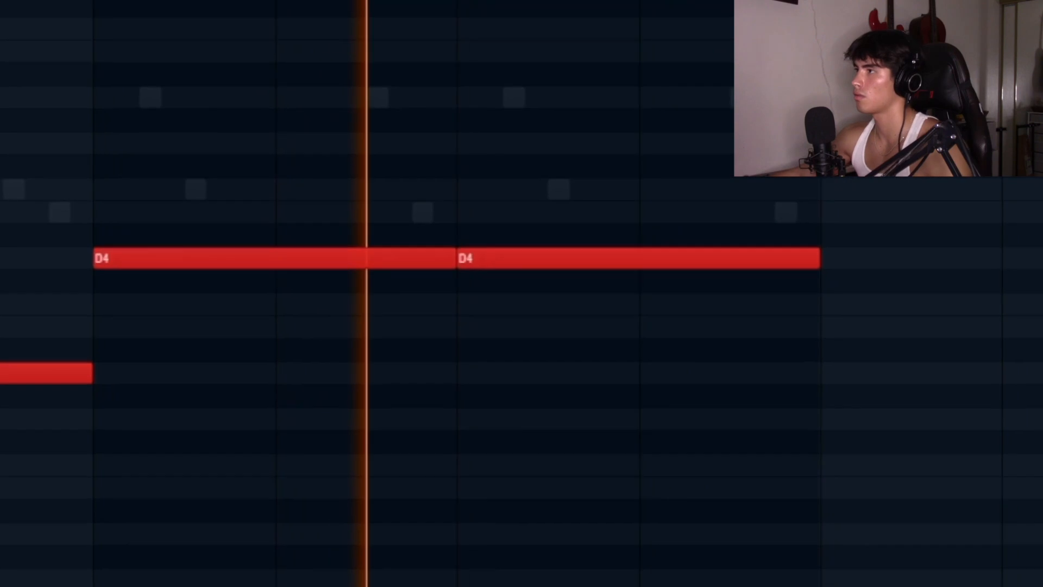
Add short F4 and E4 notes leading into bar 5 and a short G3 note leading into bar 3
key(F6)
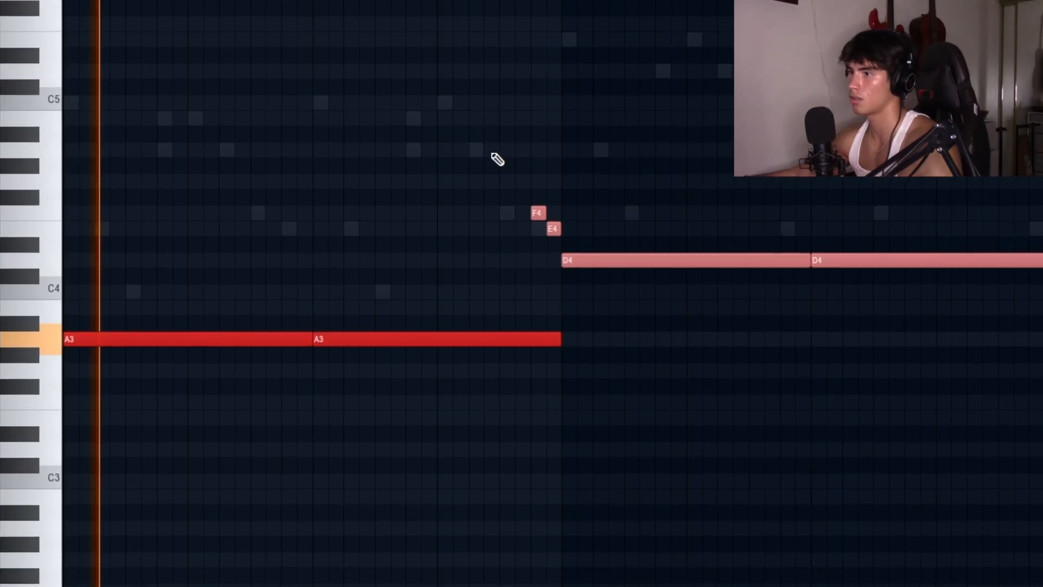
click(295, 370)
mouse_move(543, 374)
mouse_down()
mouse_move(343, 380)
mouse_move(329, 368)
mouse_up()
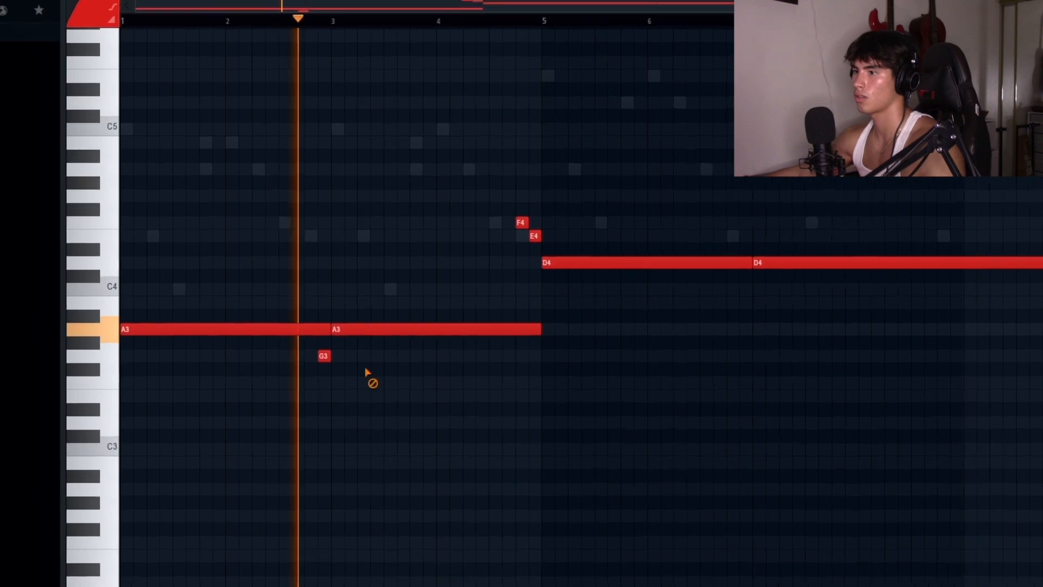
Shorten the held A3 and D4 notes to about one and a half bars each
drag(340, 324, 329, 324)
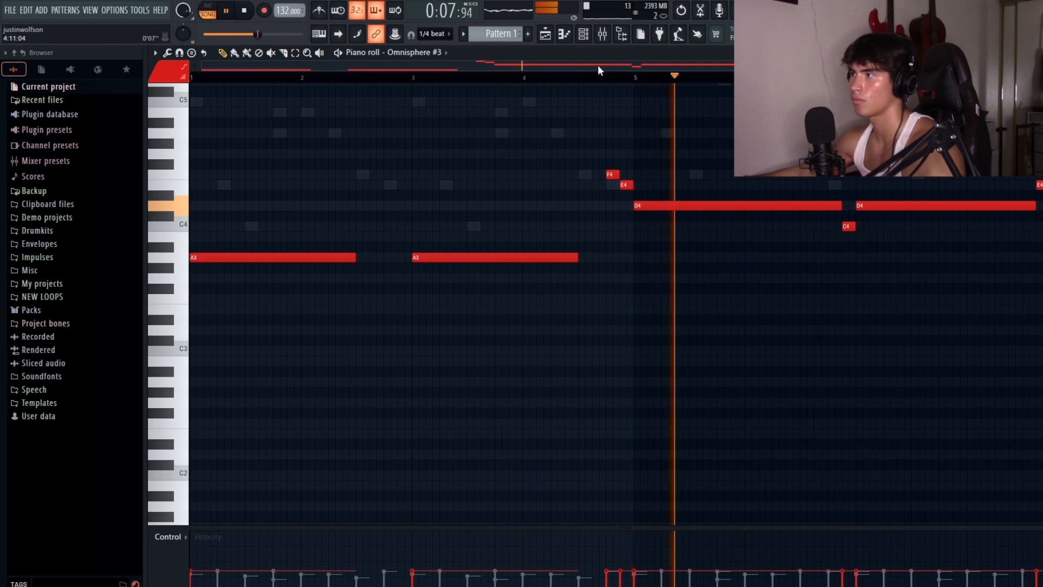
drag(599, 70, 712, 72)
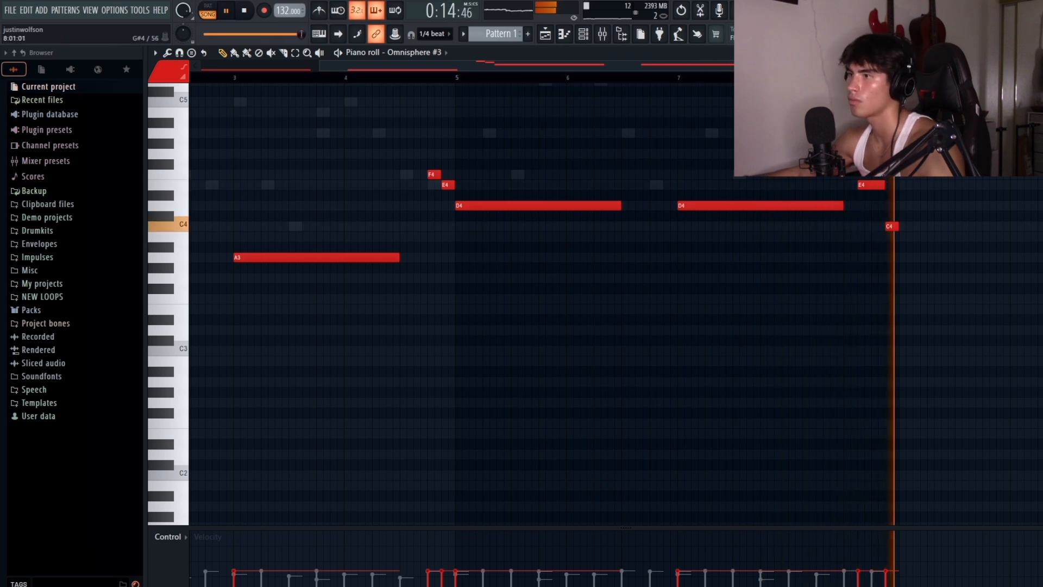
Look through the drum kit folders and open the Hardwired Multikit folder to view its subfolders
click(583, 33)
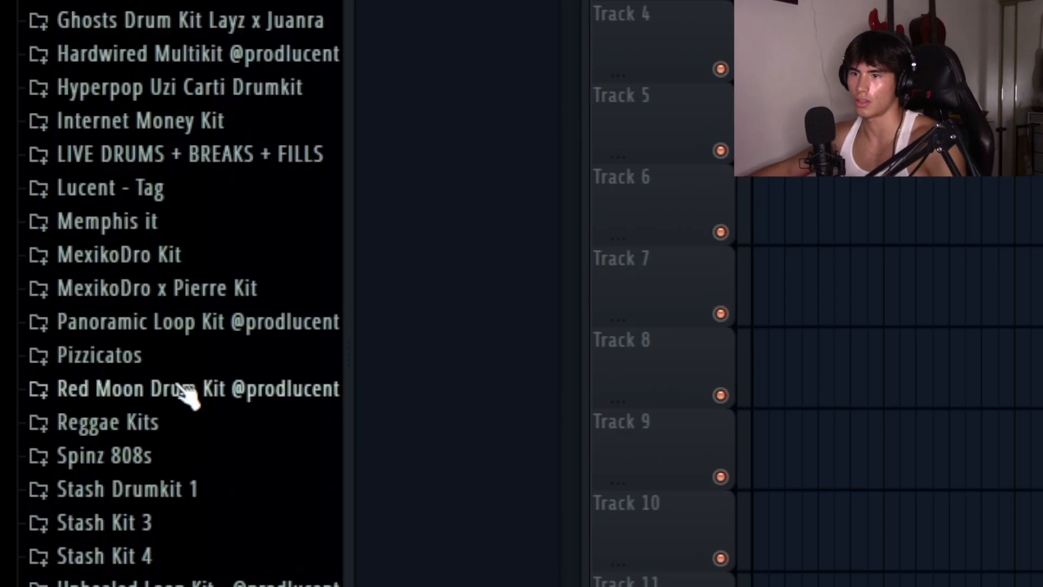
scroll(82, 429, down, 3)
scroll(48, 409, up, 2)
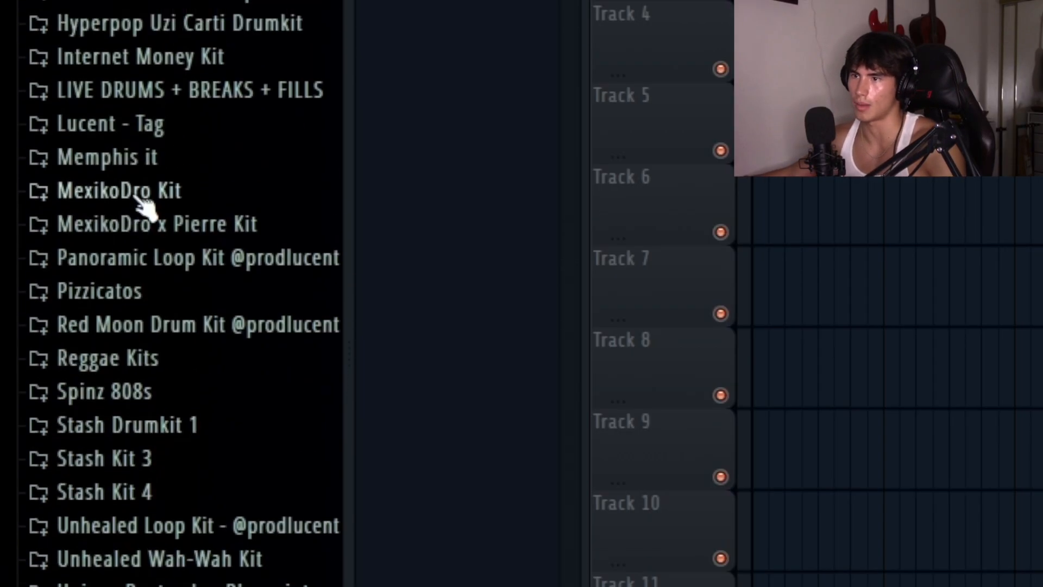
scroll(150, 255, up, 4)
click(210, 342)
scroll(217, 196, down, 4)
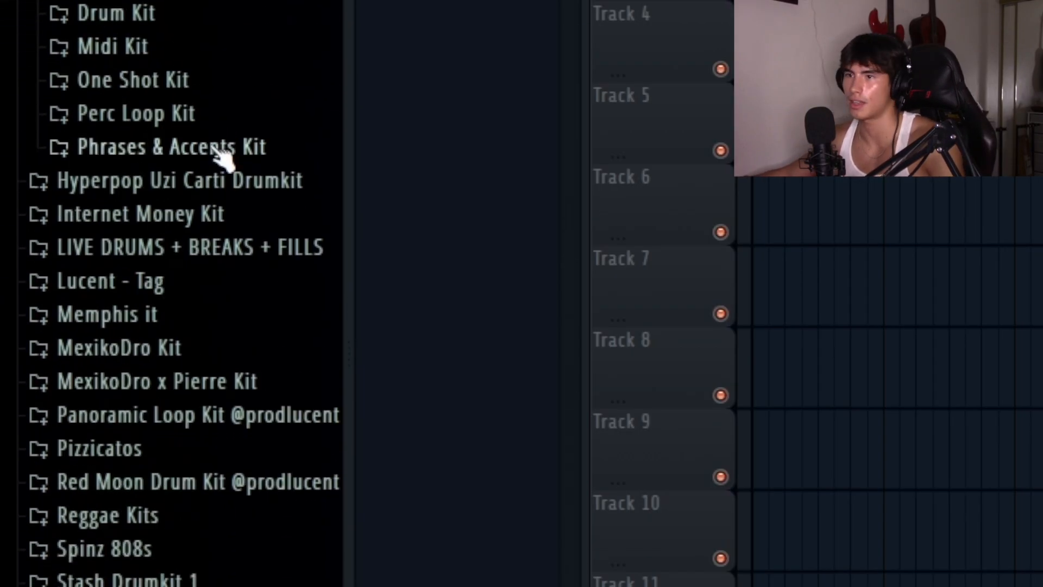
Add the Spaceship Cmin phrase from the Phrases & Accents Kit to track 3 at bars 3 and 7
click(244, 143)
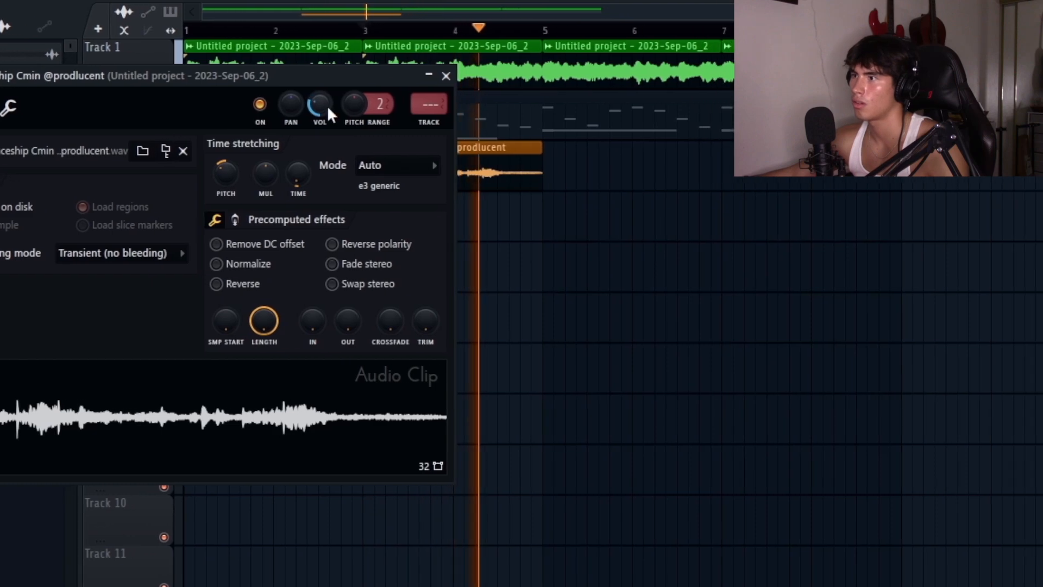
click(447, 76)
click(452, 159)
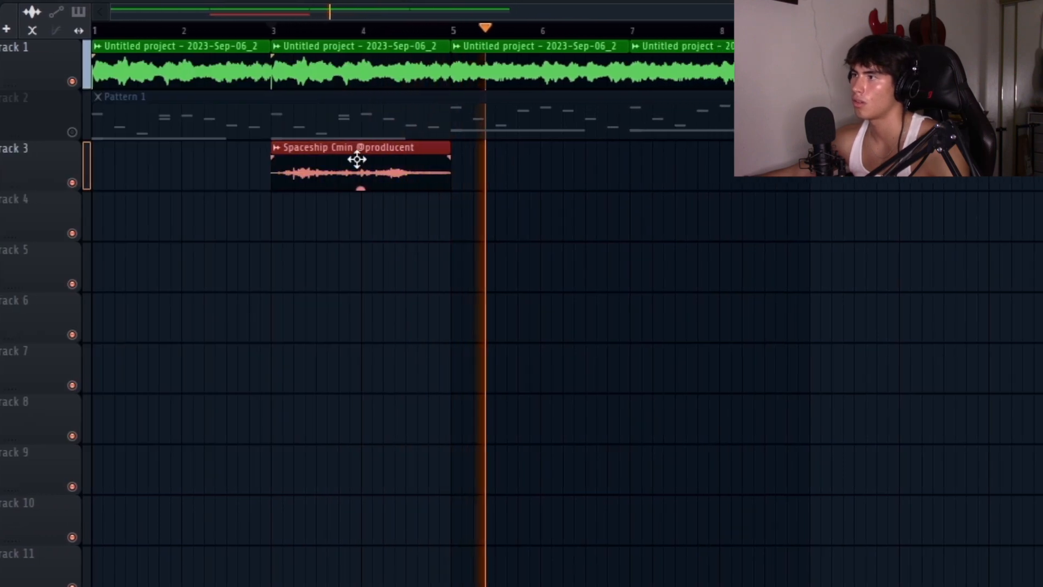
drag(360, 159, 677, 158)
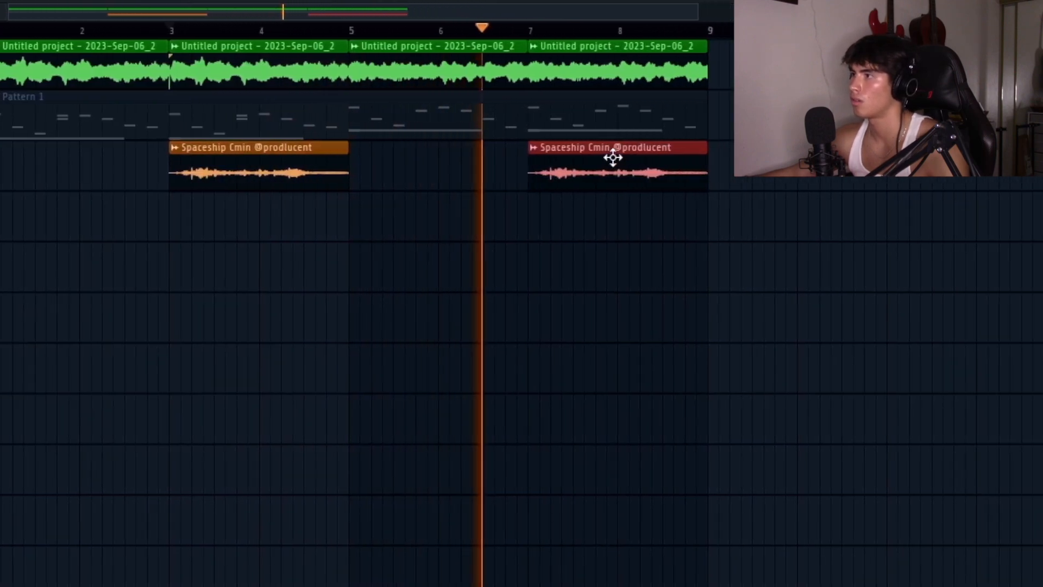
ctrl+click(531, 31)
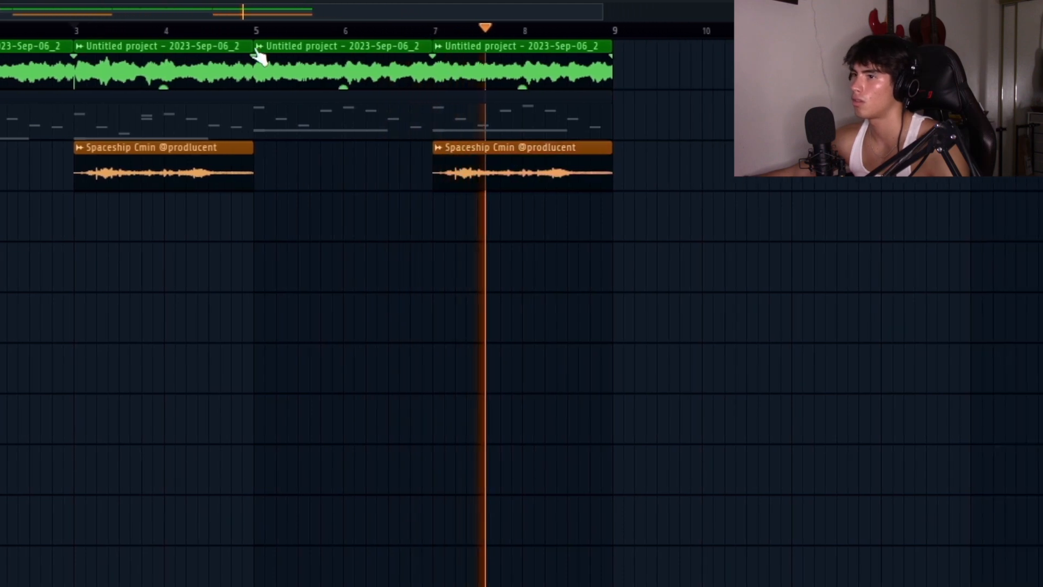
drag(593, 202, 248, 173)
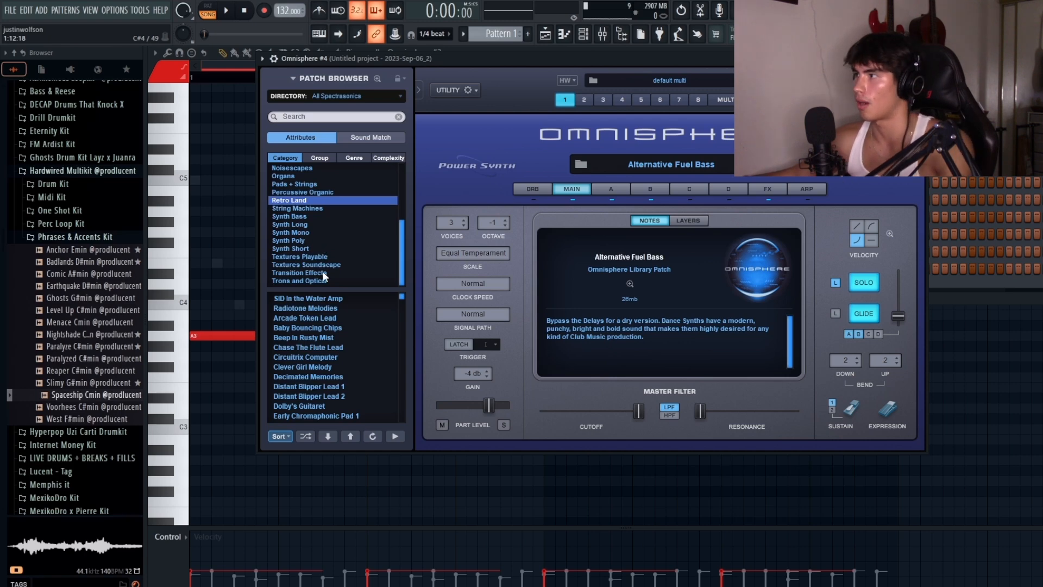
Browse Omnisphere's guitar patches, going through the layered and other guitar types
click(284, 233)
click(304, 176)
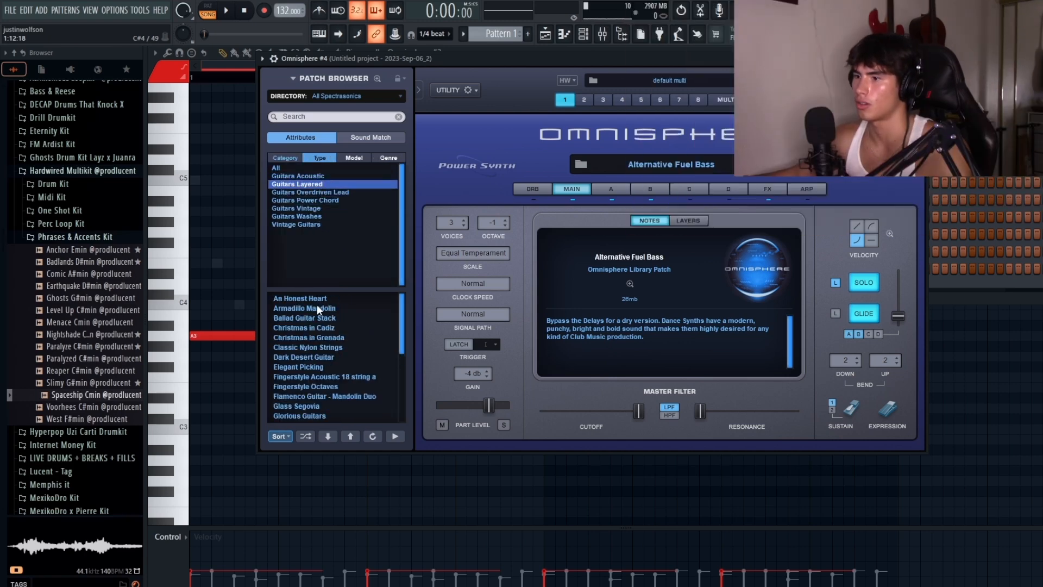
click(315, 210)
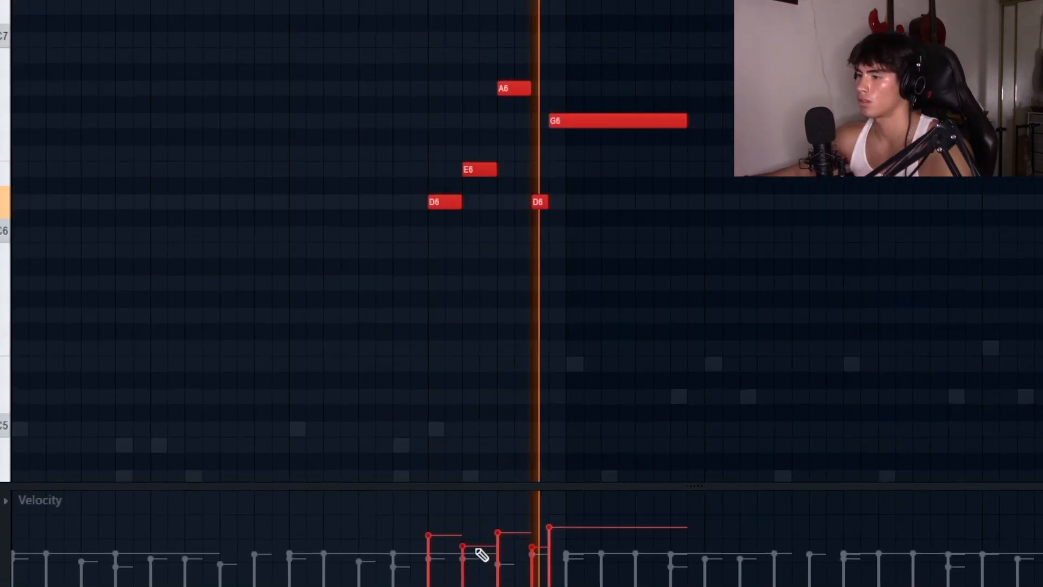
Shorten the last G6 note and copy the D6, E6, A6, D6, G6 phrase from bar 4 to bar 8
drag(680, 136, 563, 135)
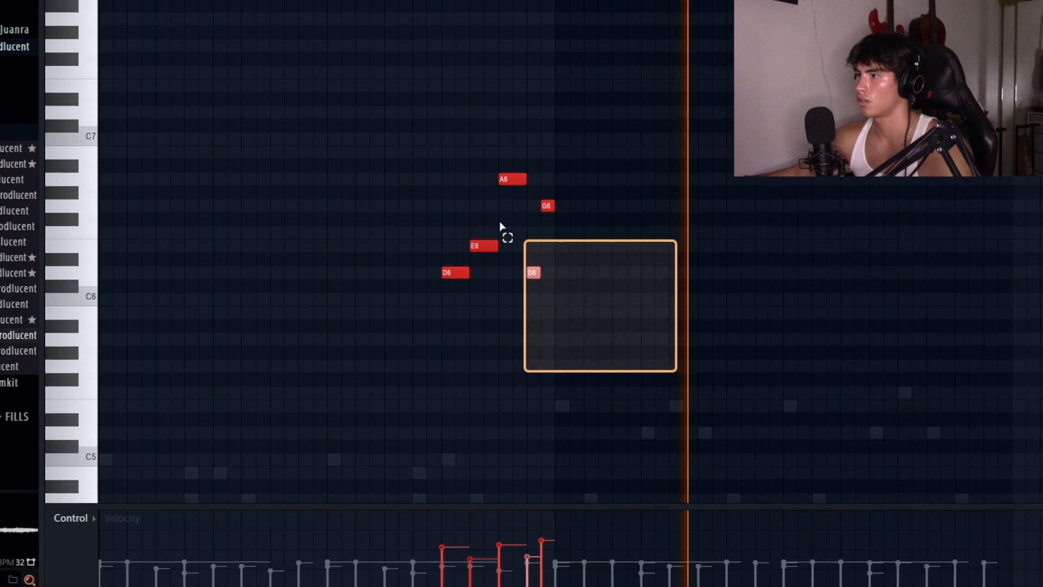
ctrl+drag(500, 222, 434, 167)
shift+drag(507, 183, 966, 185)
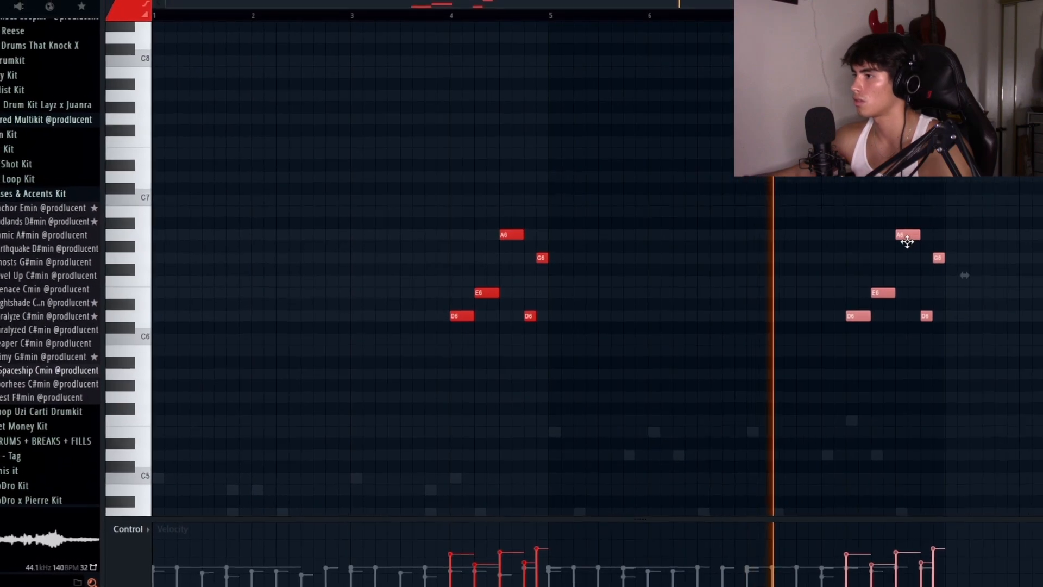
key(ctrl+d)
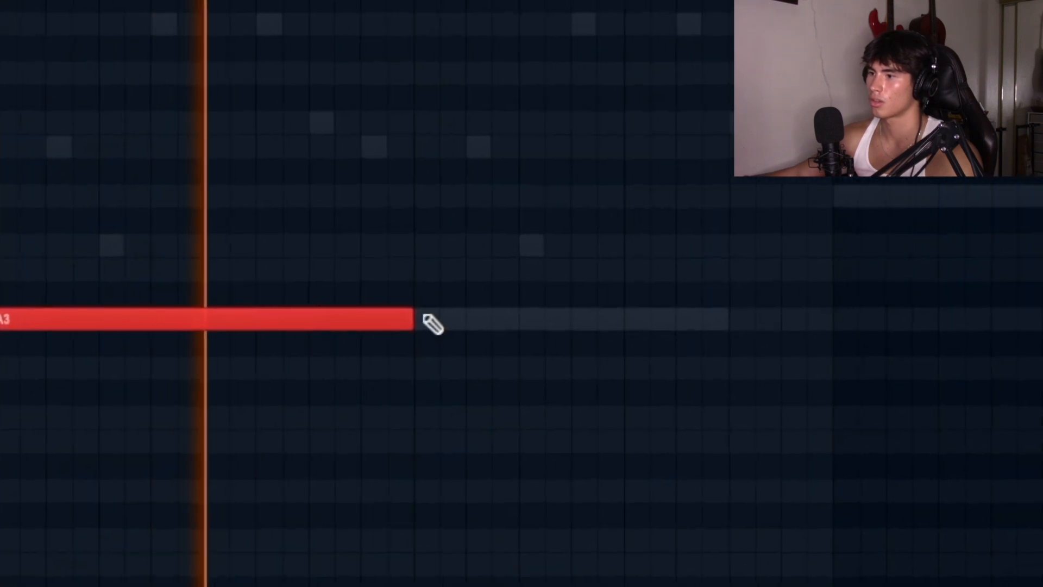
Write held A3 notes at bars 1 and 3, then short F4 and E4 notes leading into a long D4 near bar 5
click(378, 325)
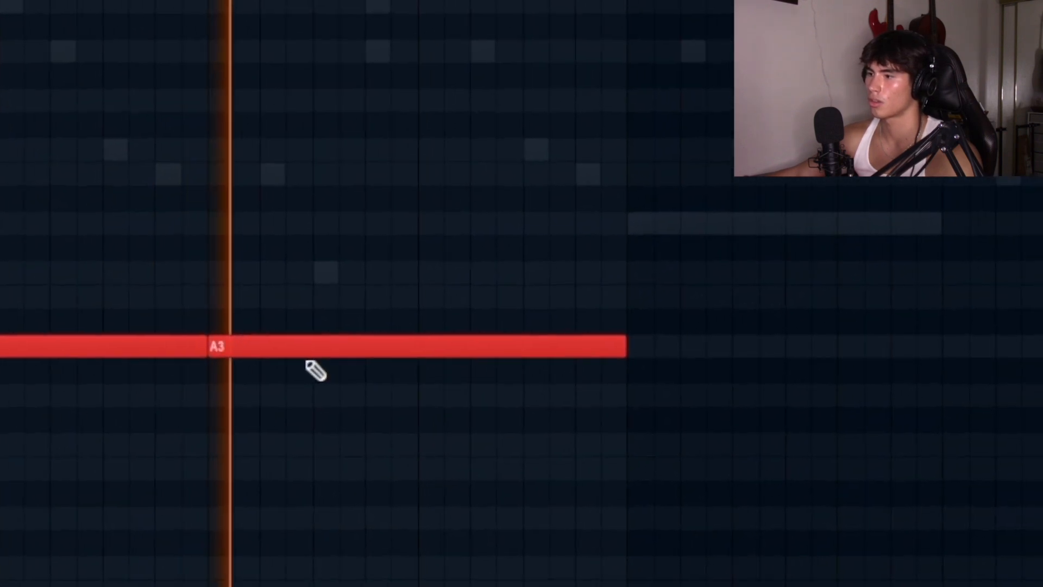
drag(201, 349, 649, 304)
ctrl+click(527, 327)
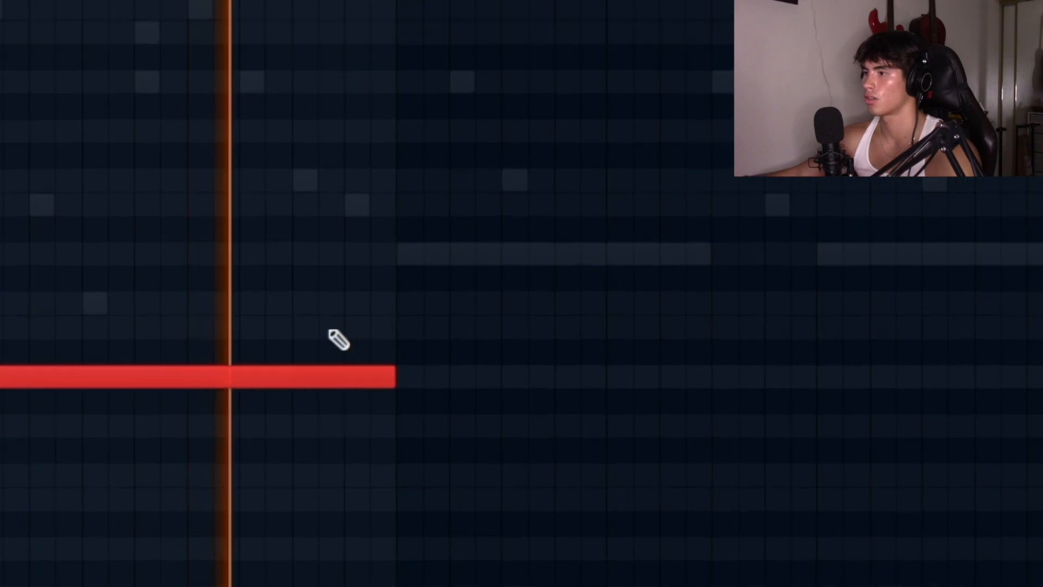
click(246, 316)
click(342, 264)
drag(661, 443, 142, 190)
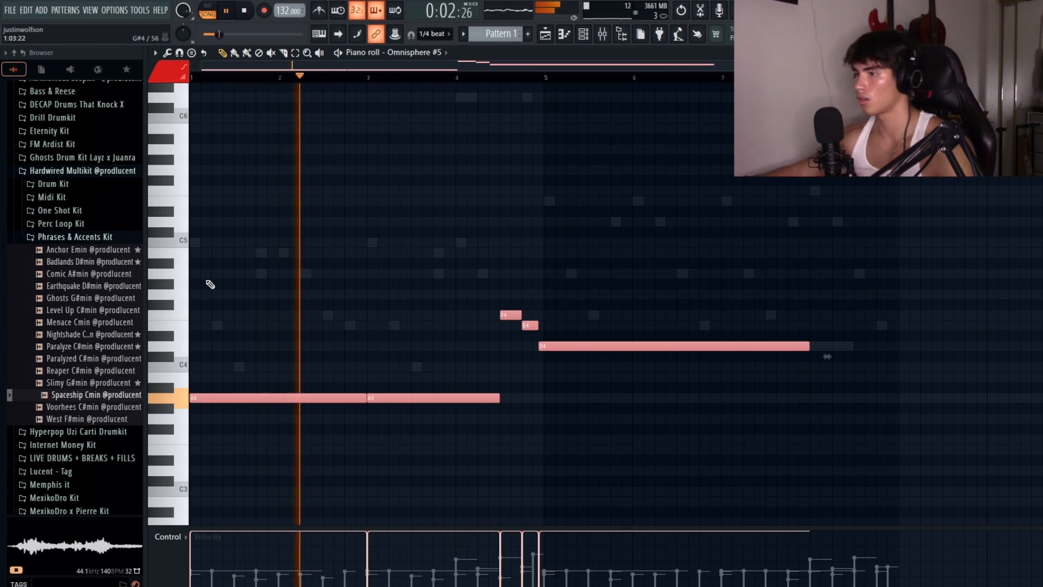
right_click(300, 295)
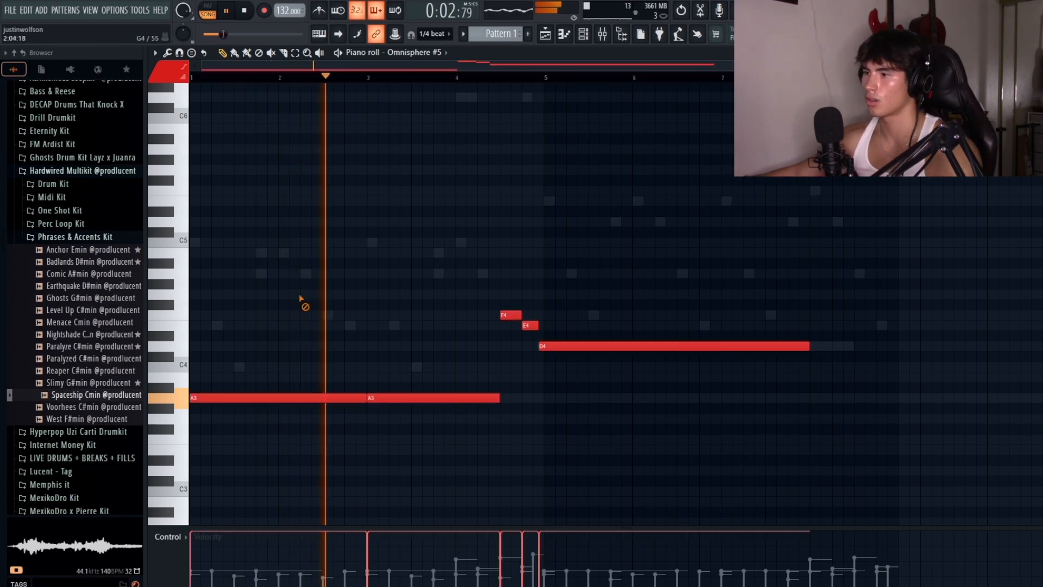
Remove the short E4, lengthen the F4 up to bar 5, and set held D4 notes of about two bars at bars 5 and 7
key(F6)
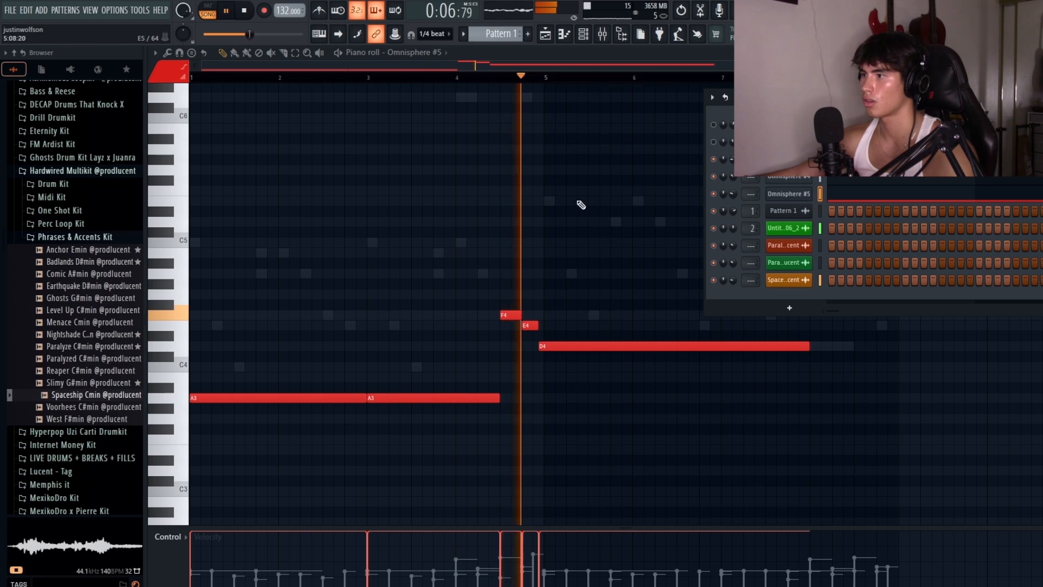
key(F6)
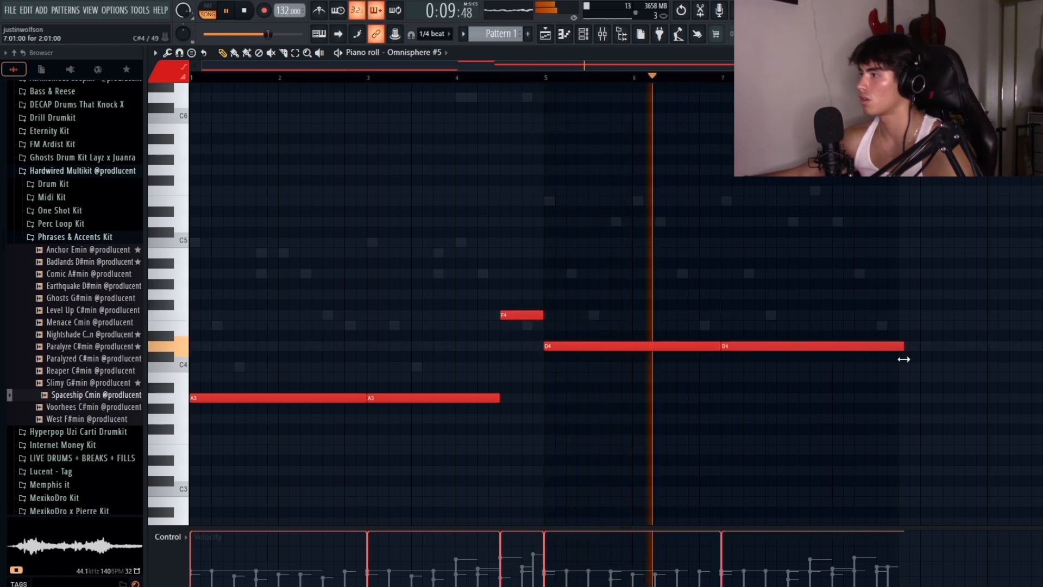
key(F6)
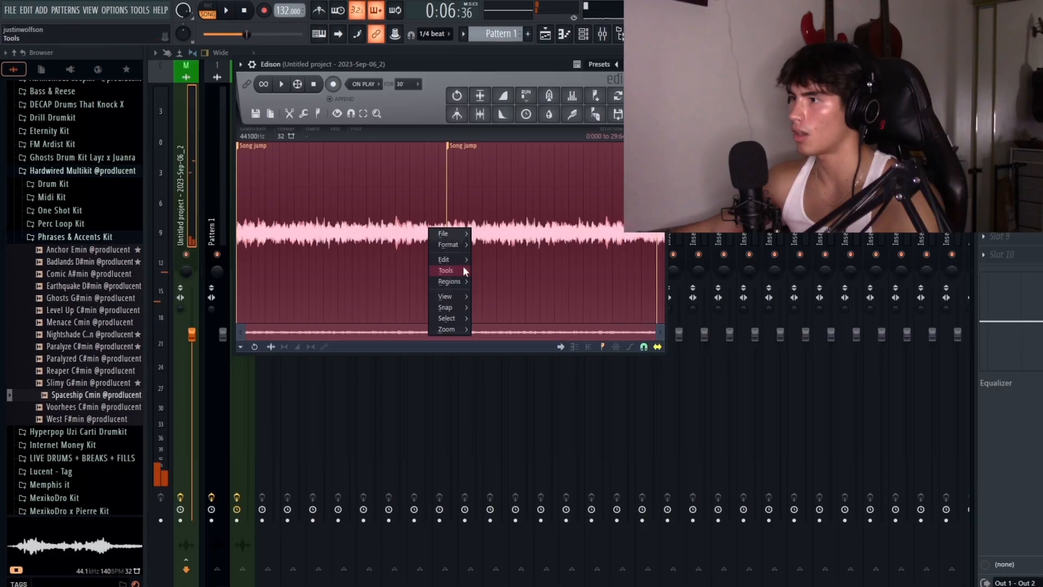
Place the Edison recording on track 4 from bar 1 and set the playlist snap to Beat
mouse_move(463, 260)
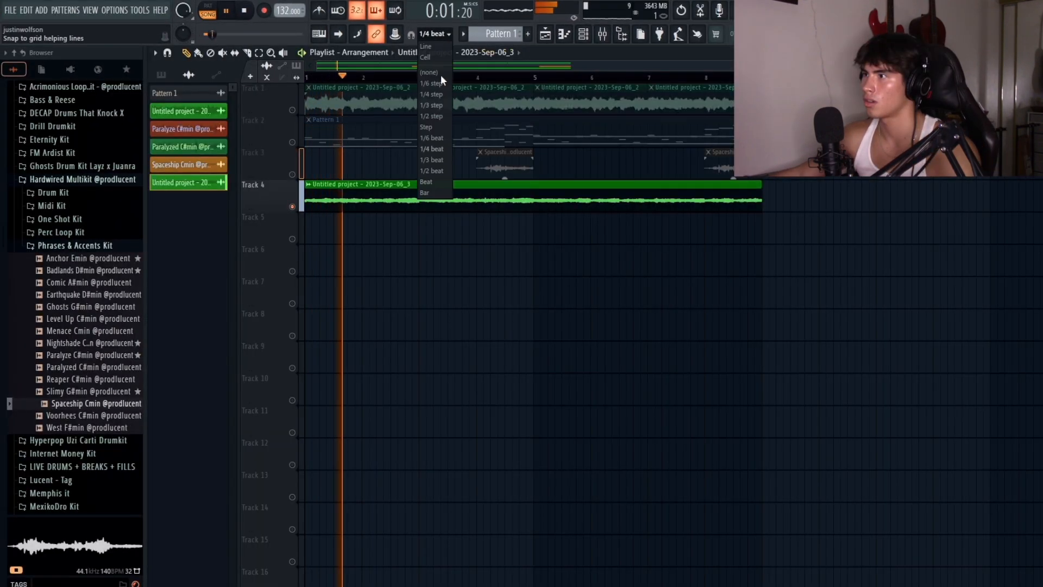
double_click(449, 204)
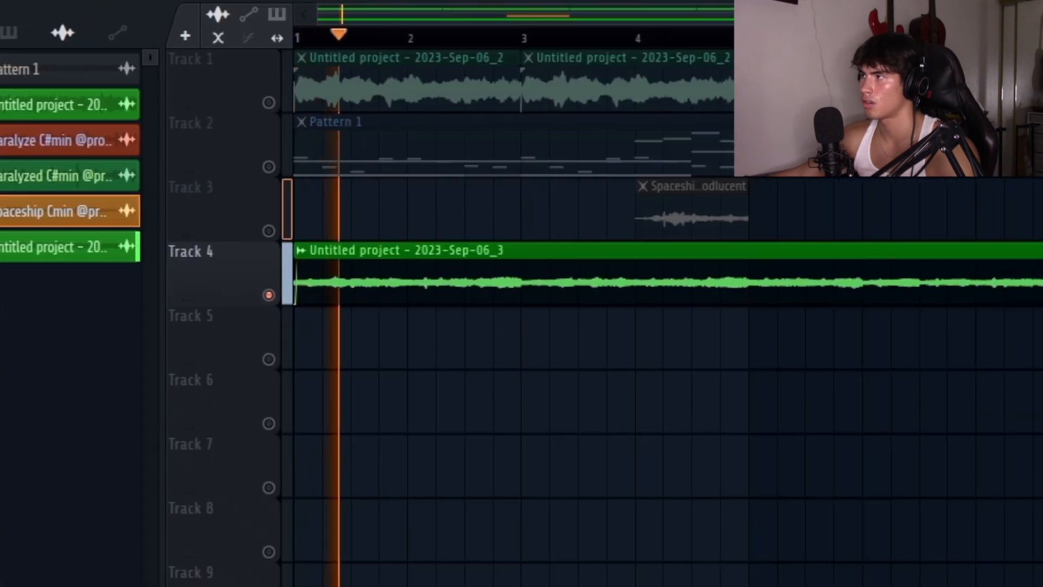
scroll(774, 87, up, 3)
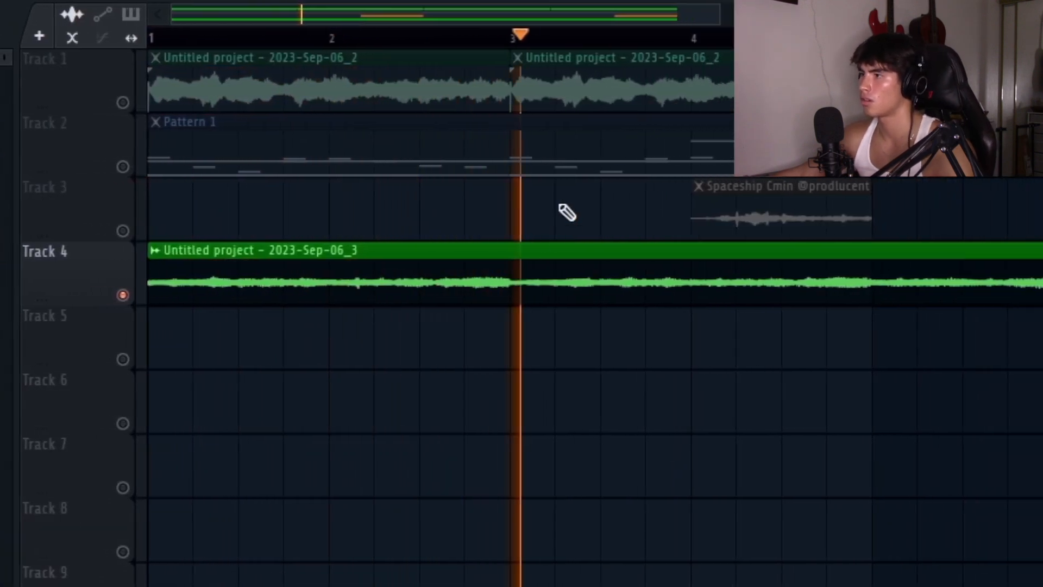
Slice the track 4 recording at bars 3 and 5 and delete the section between the cuts
drag(450, 251, 450, 302)
drag(812, 248, 812, 303)
key(p)
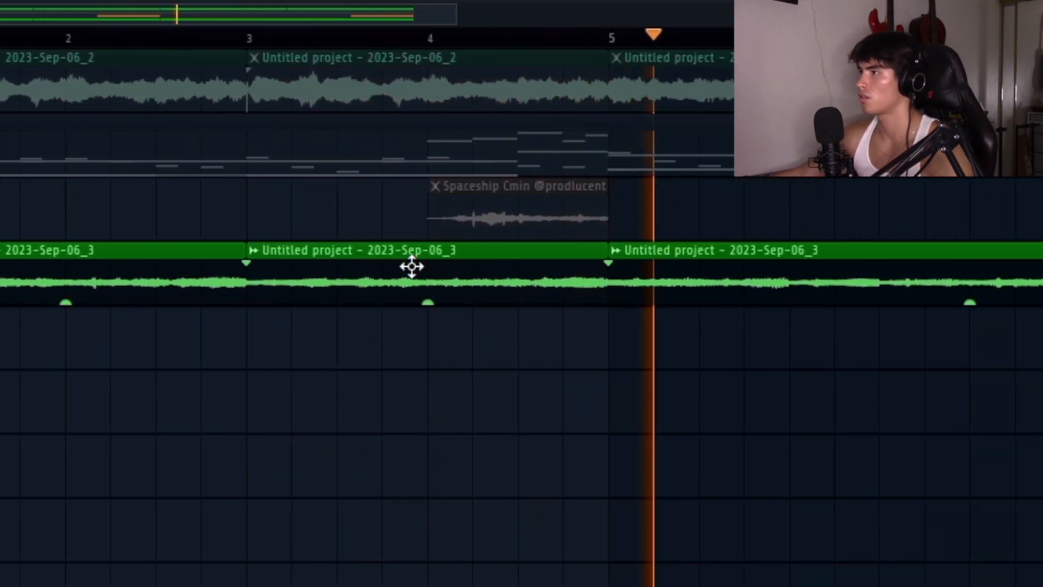
right_click(485, 270)
click(545, 38)
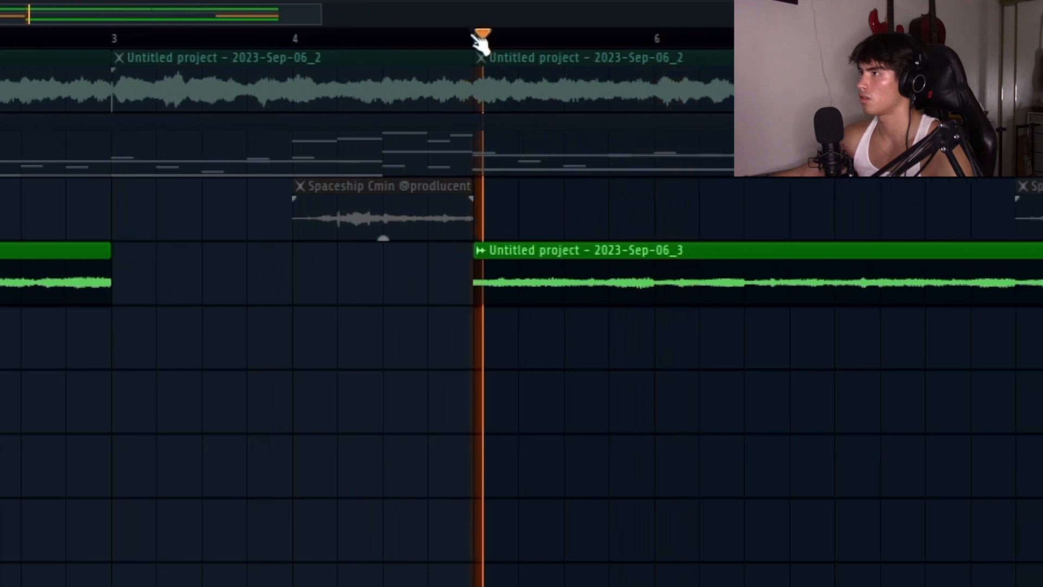
drag(392, 15, 595, 69)
click(486, 38)
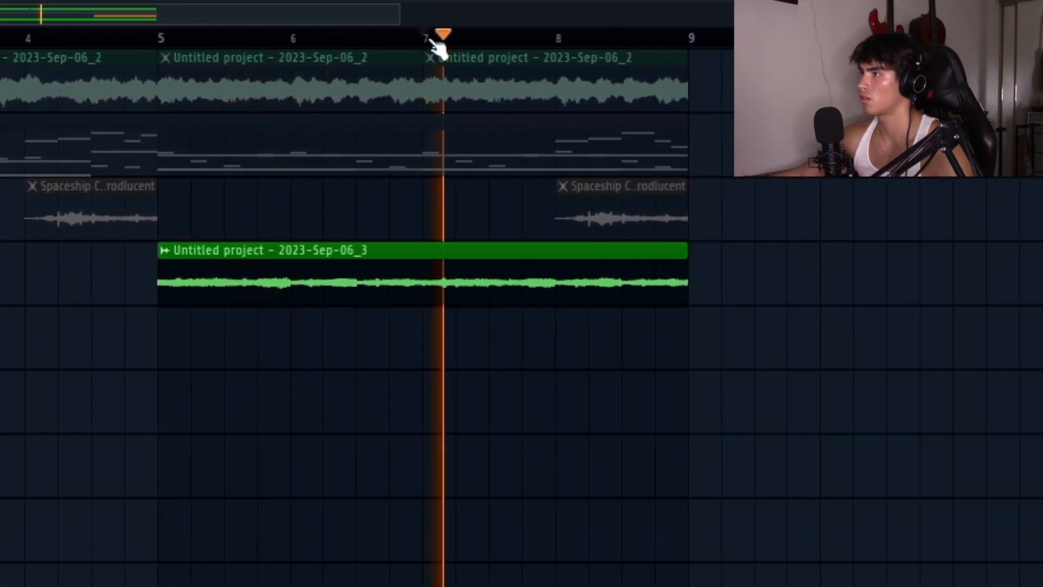
Slice one-beat gaps into the track 4 recording at the start of bars 2 and 4
key(c)
drag(485, 251, 484, 311)
drag(371, 313, 372, 314)
right_click(310, 284)
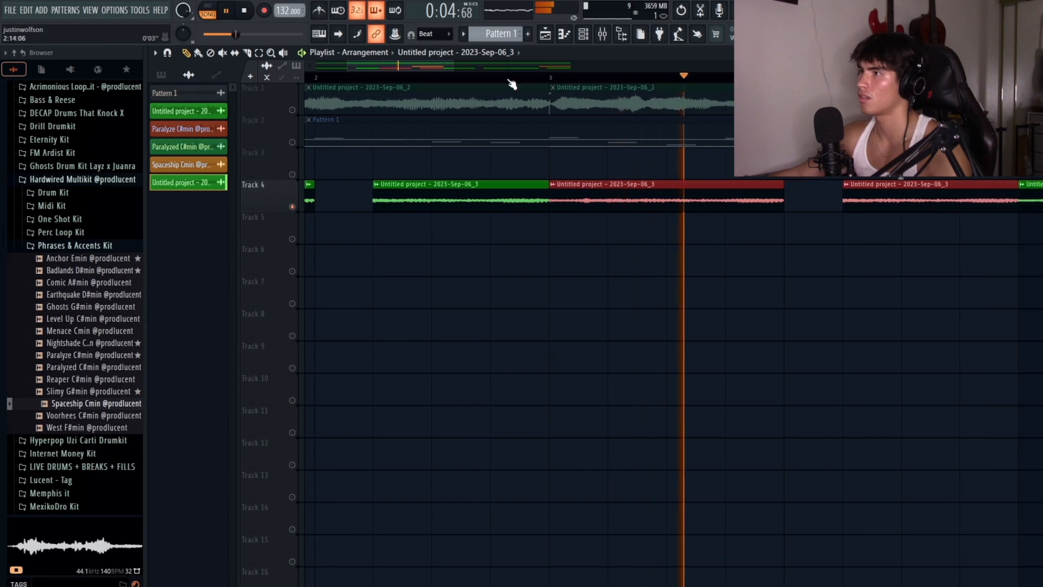
drag(573, 66, 472, 74)
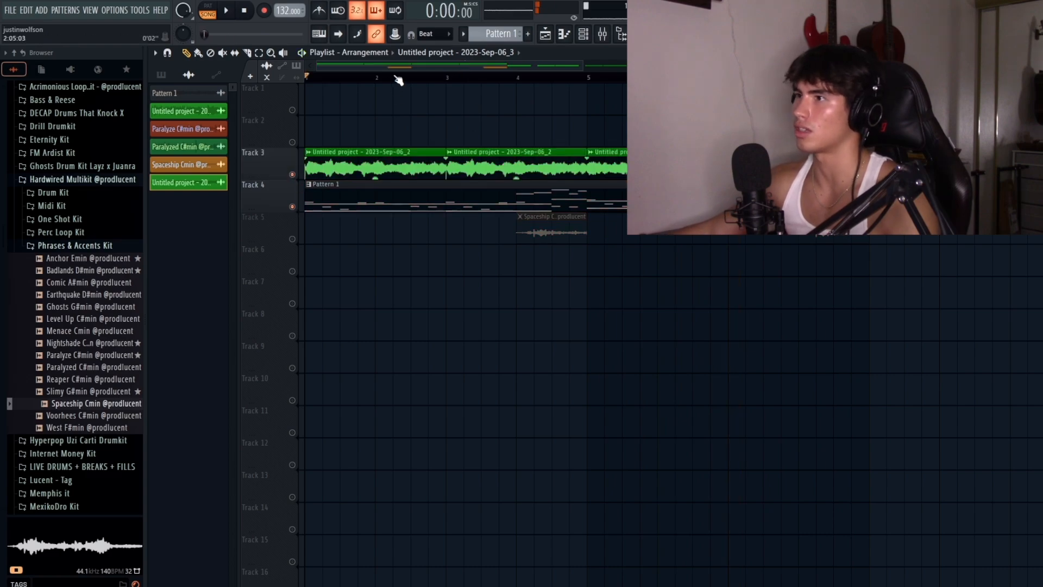
Play the arrangement and delete both Spaceship Cmin clips from track 5 at bars 4 and 8
key(space)
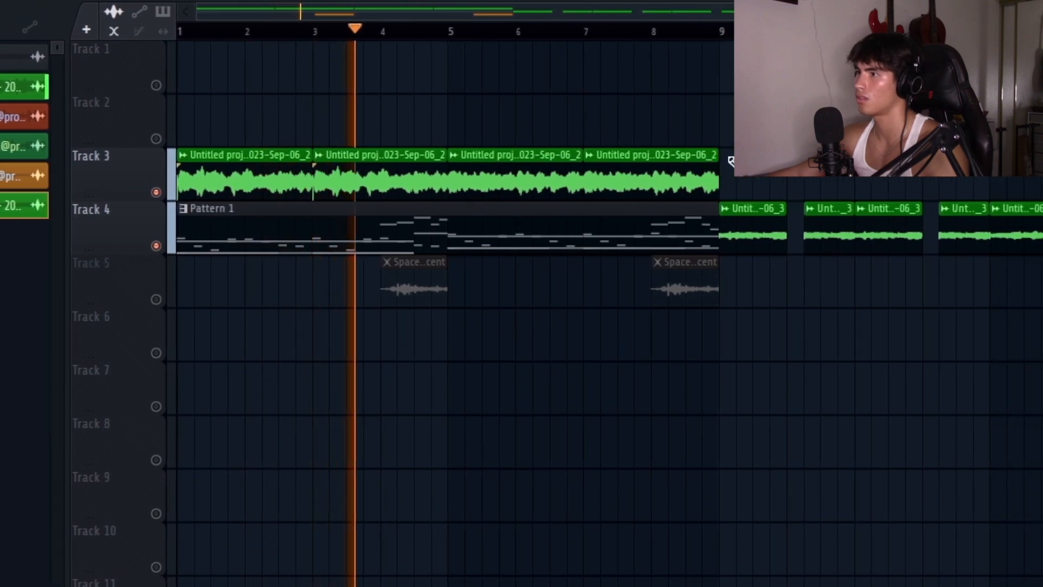
right_click(660, 290)
right_click(389, 285)
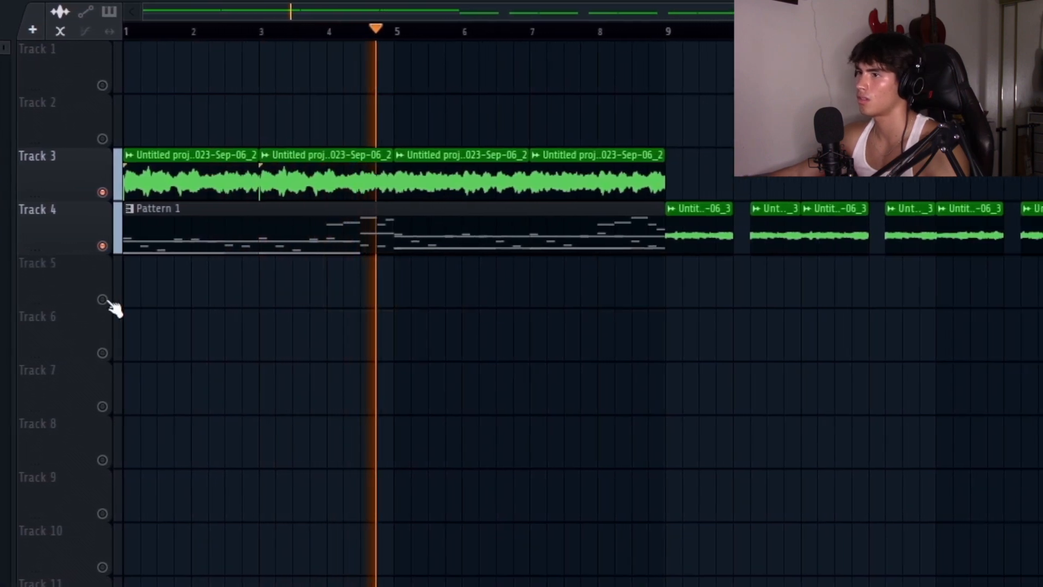
right_click(76, 299)
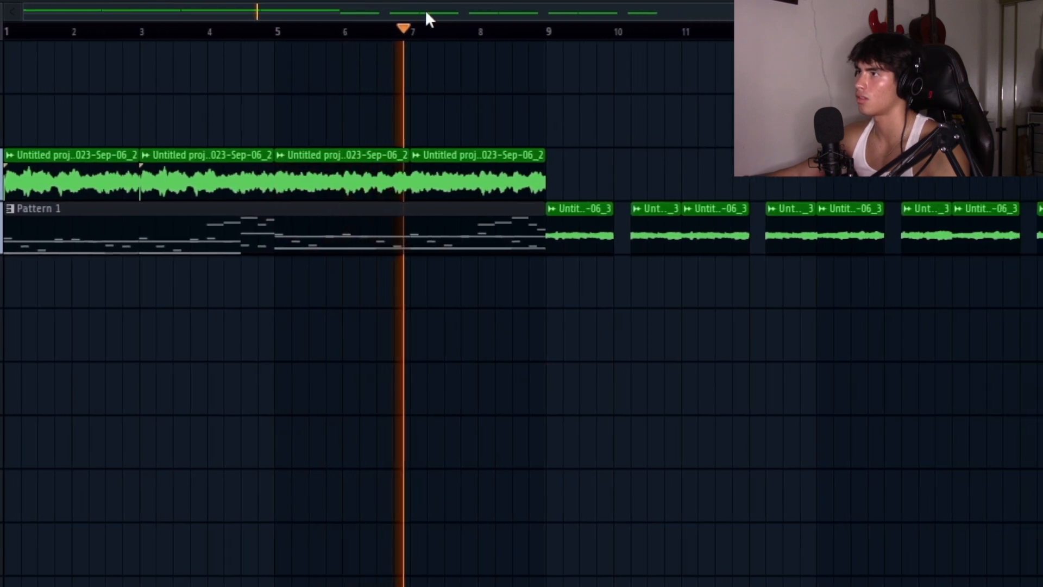
Check the audio clip settings of the sliced recording that starts at bar 9
click(229, 1)
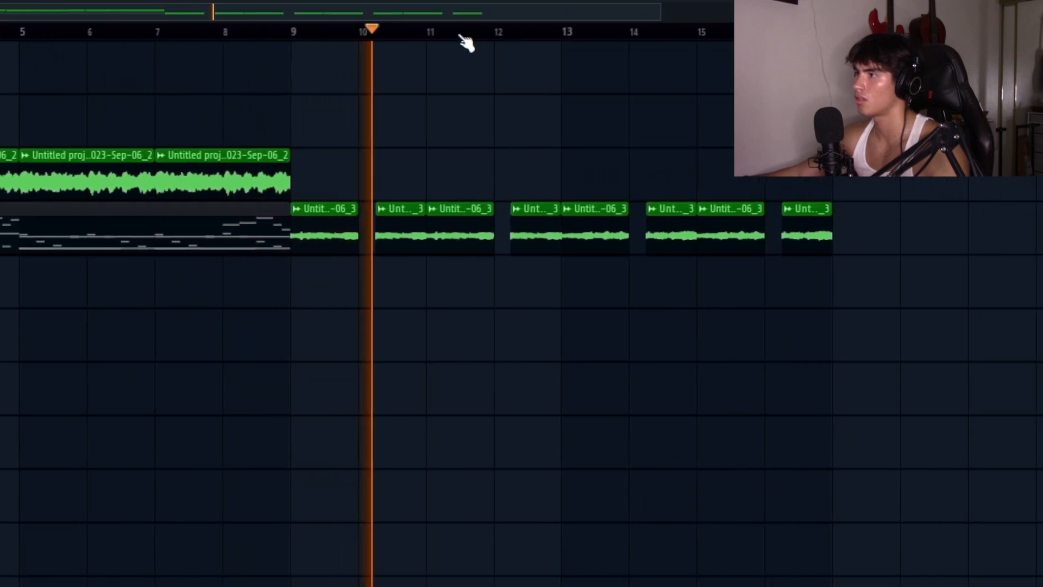
double_click(376, 213)
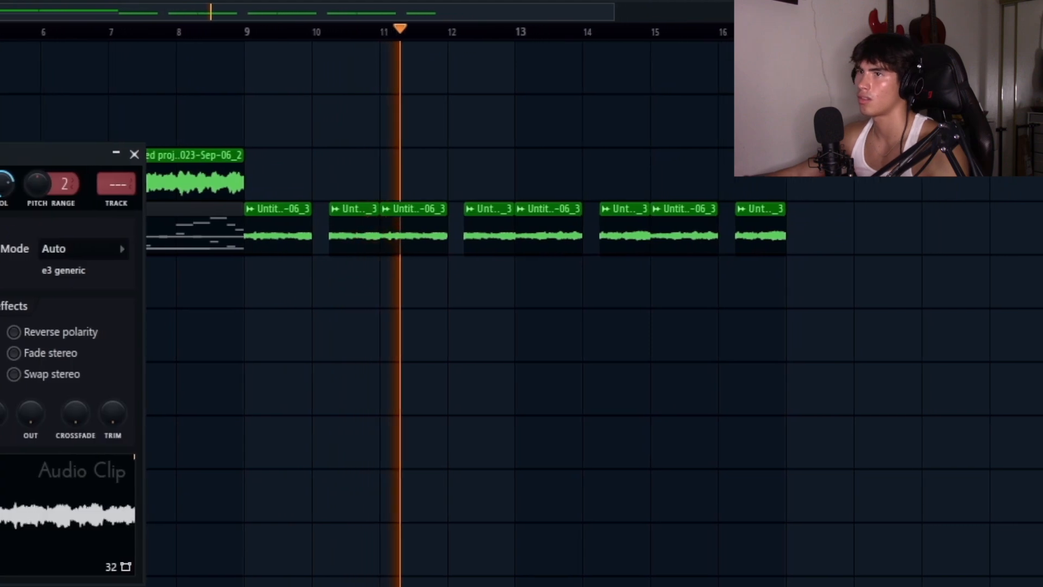
click(115, 154)
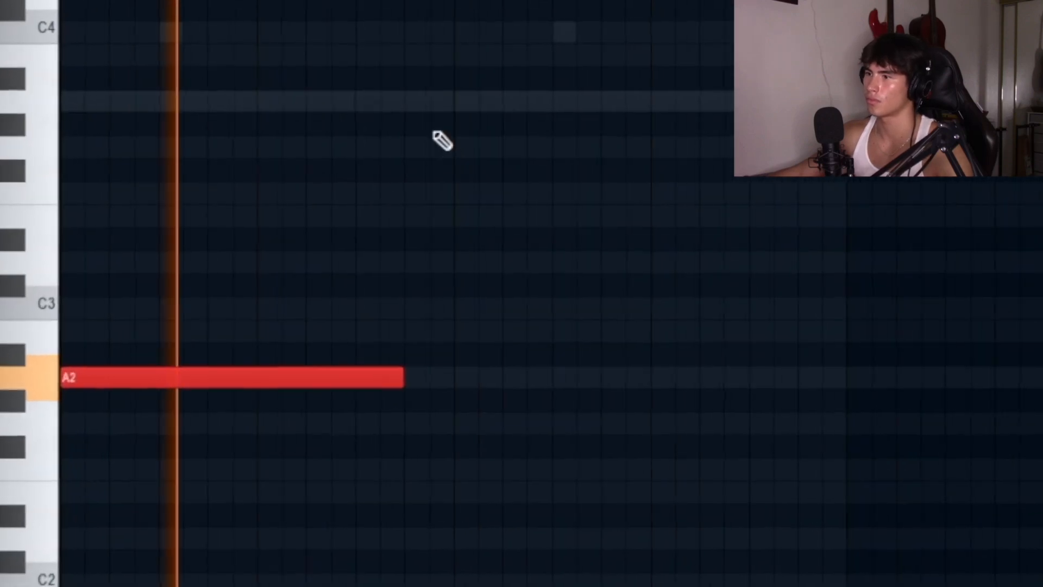
Add a one-beat A3 note after the held A2 and duplicate both notes to bar 3
click(402, 102)
drag(719, 104, 423, 142)
drag(549, 456, 380, 60)
key(ctrl+b)
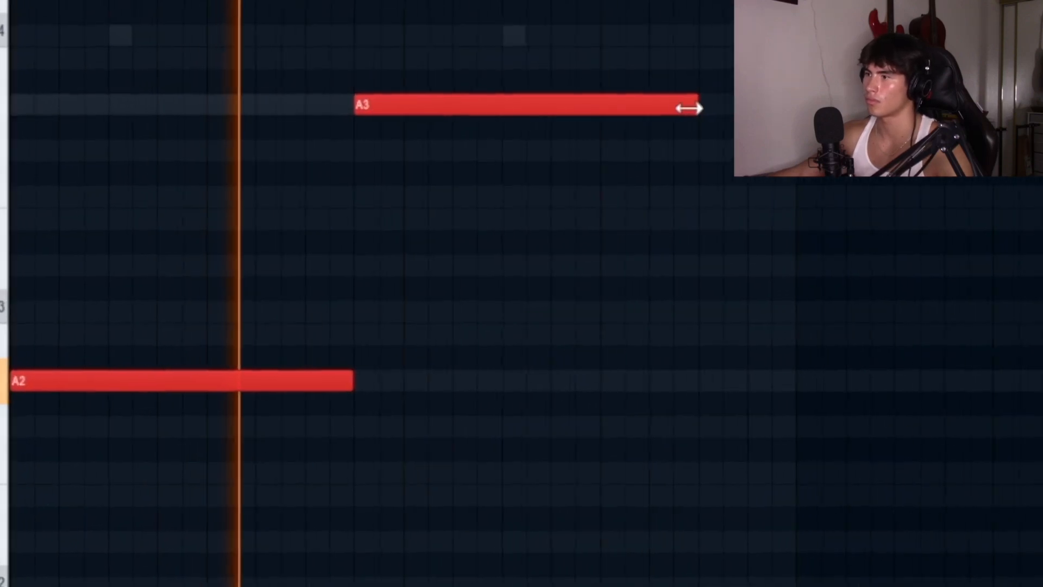
key(ctrl+d)
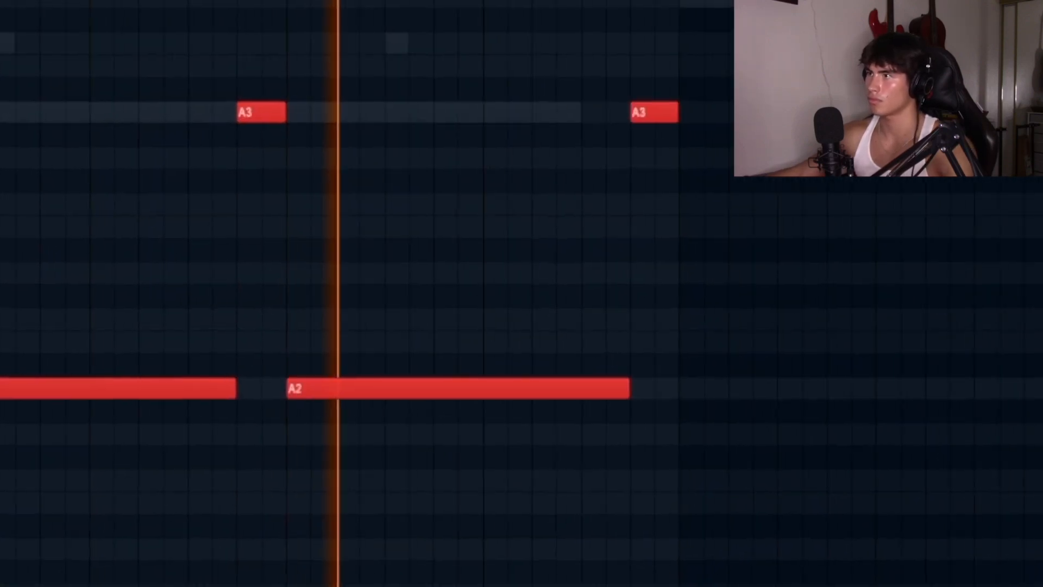
Delete the first A3 note, end bar 4 with short F2 and E2 notes, and lengthen the D3 note at bar 5 to one bar
right_click(293, 111)
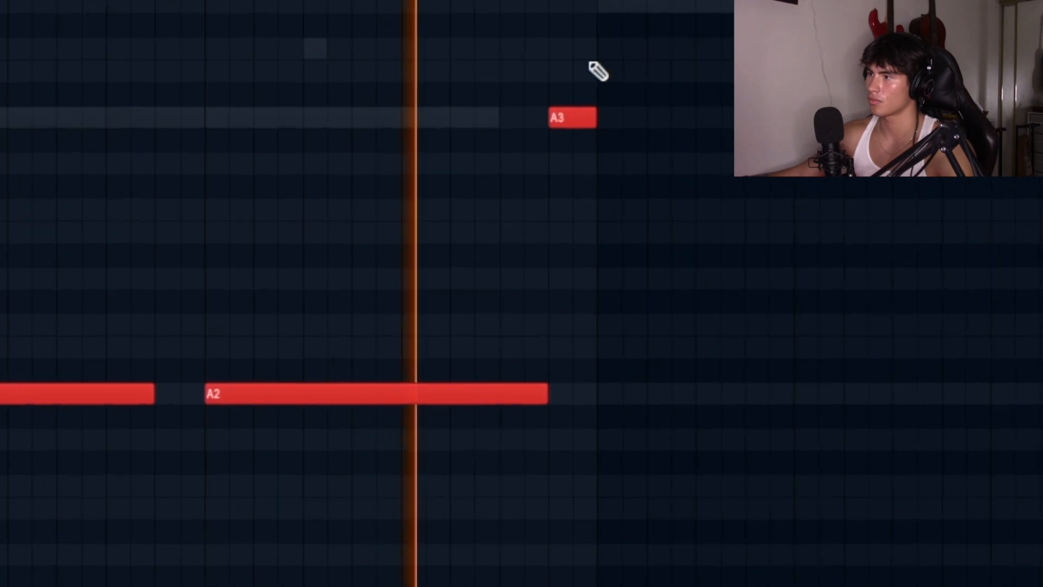
drag(570, 119, 515, 292)
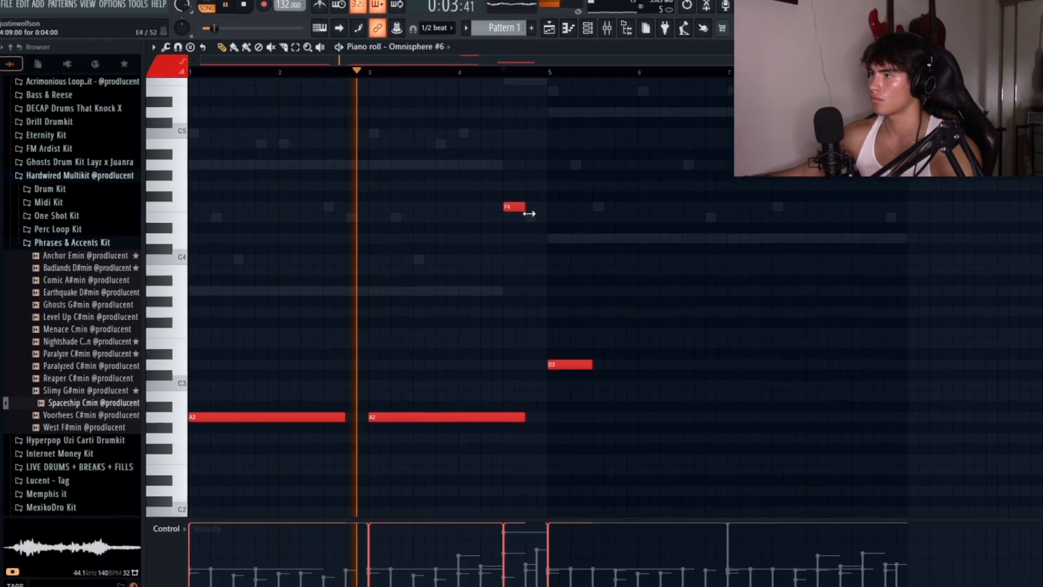
click(528, 216)
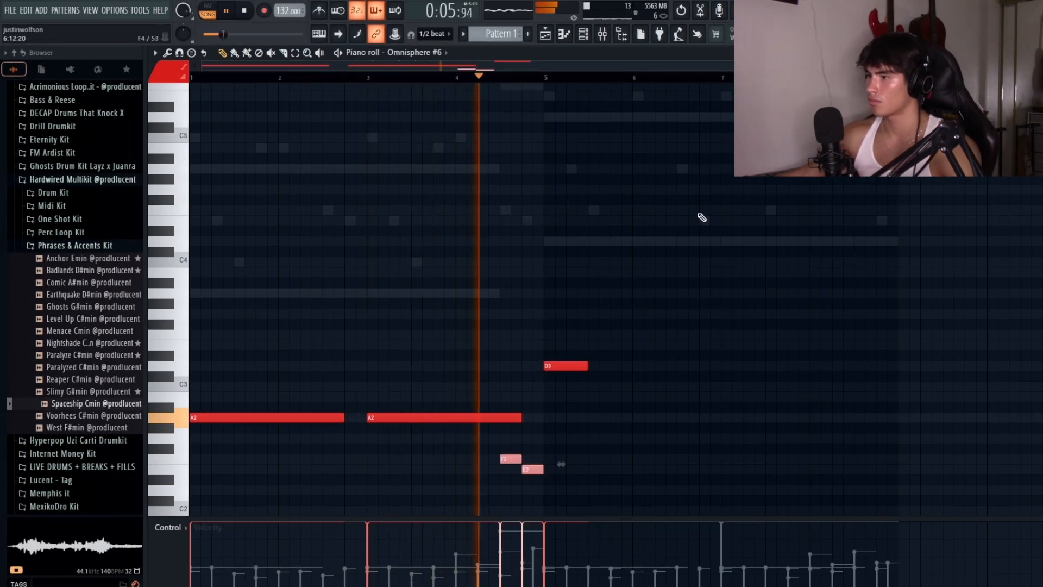
drag(620, 471, 455, 338)
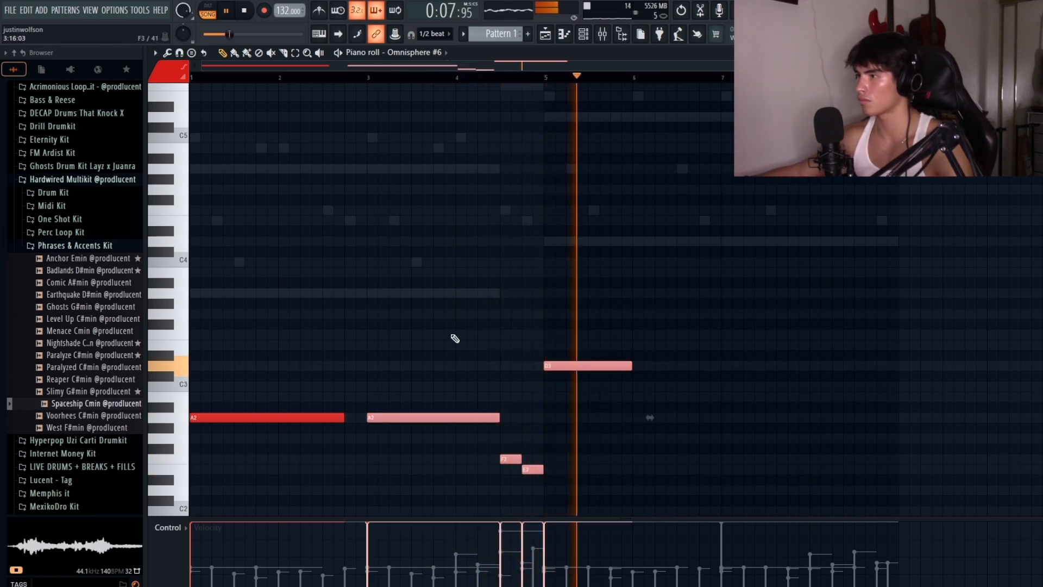
Solo playlist track 2 so that only Pattern 1 and Pattern 2 play
scroll(559, 153, down, 3)
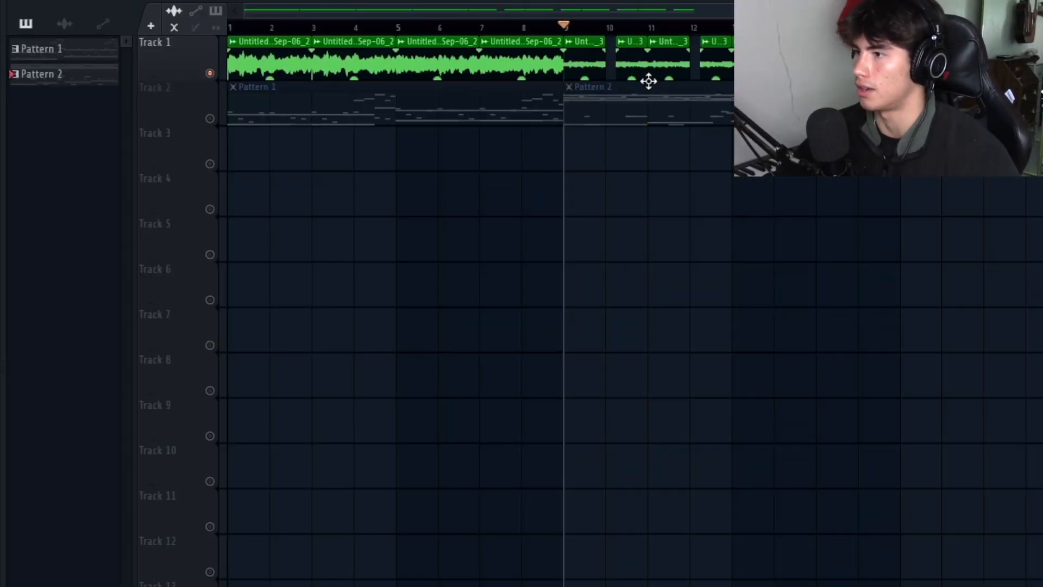
ctrl+click(210, 118)
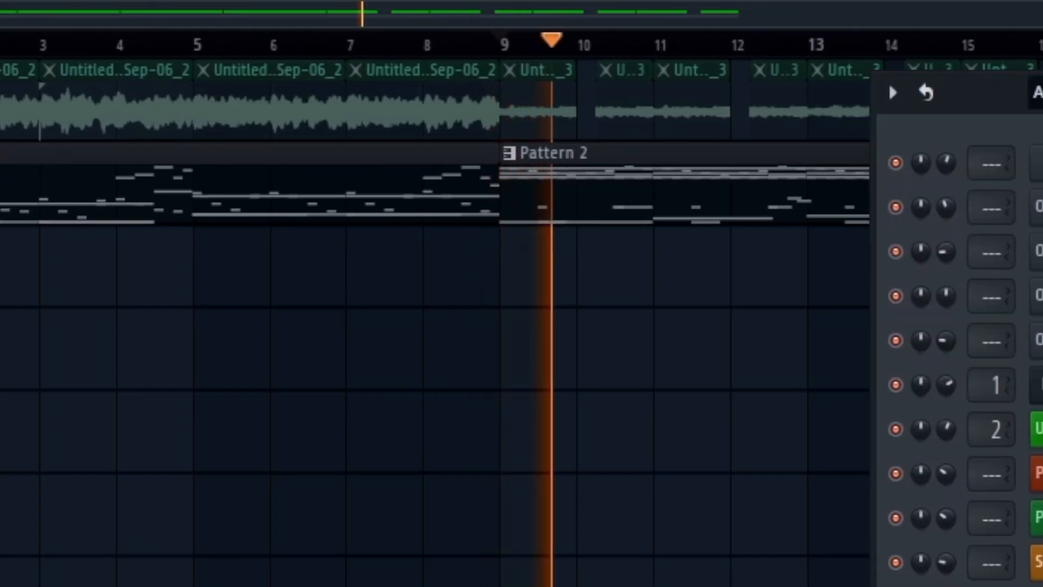
key(F6)
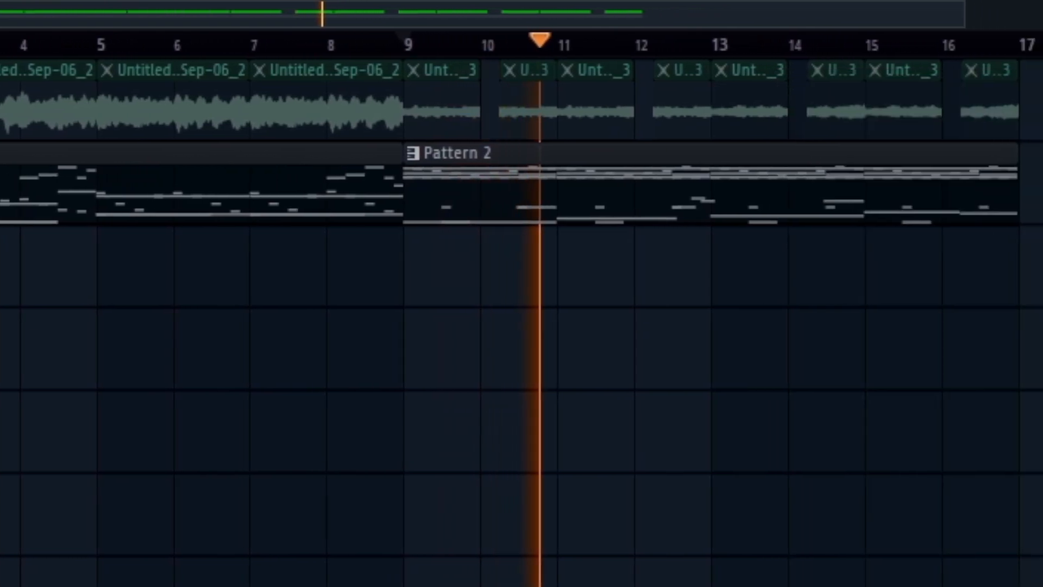
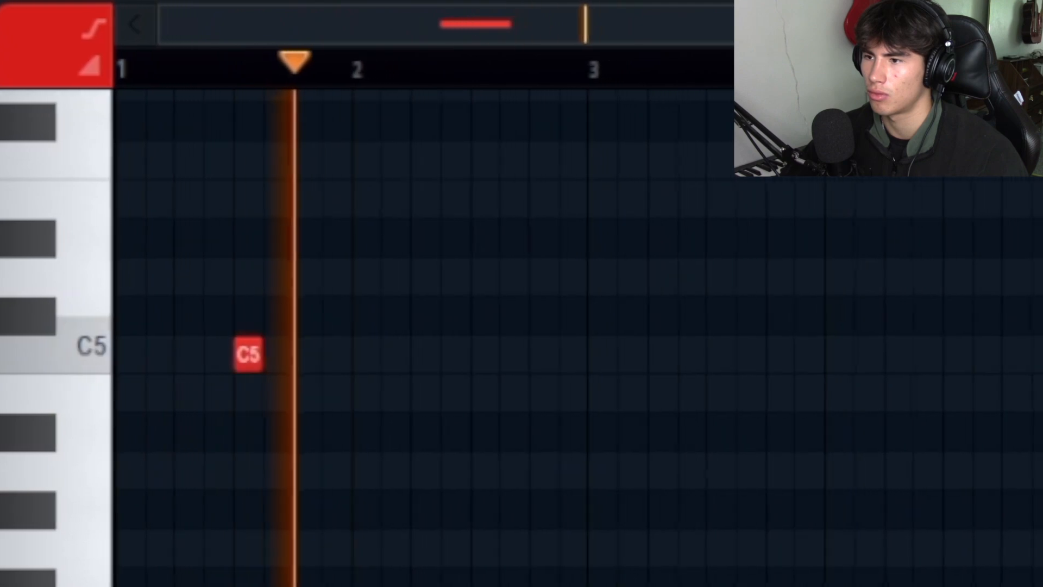
Add C5 notes for MZ Clap [Panini] halfway through bars 2, 3 and 4, and duplicate the four-bar clap pattern
click(507, 356)
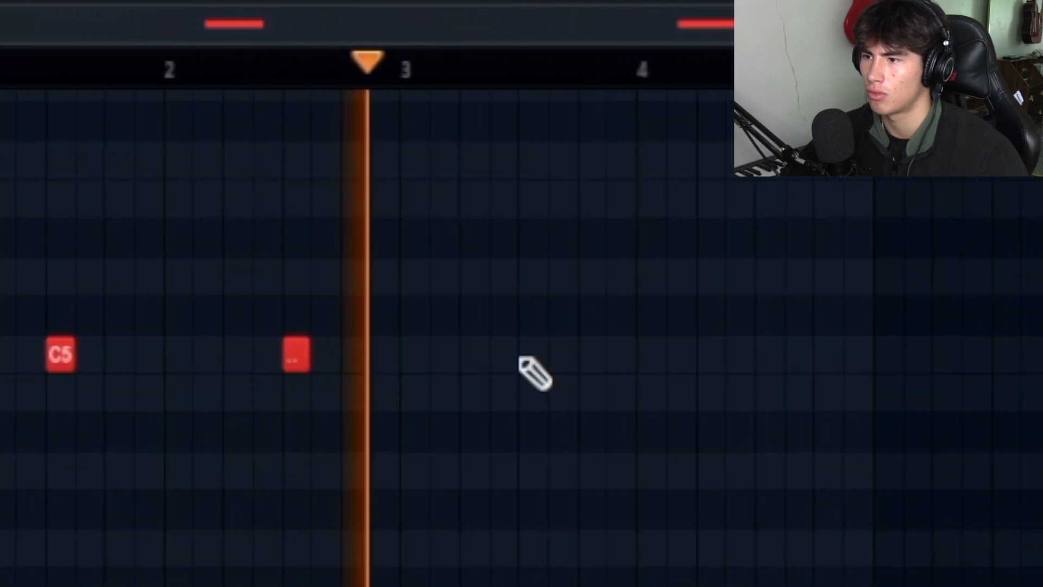
click(584, 354)
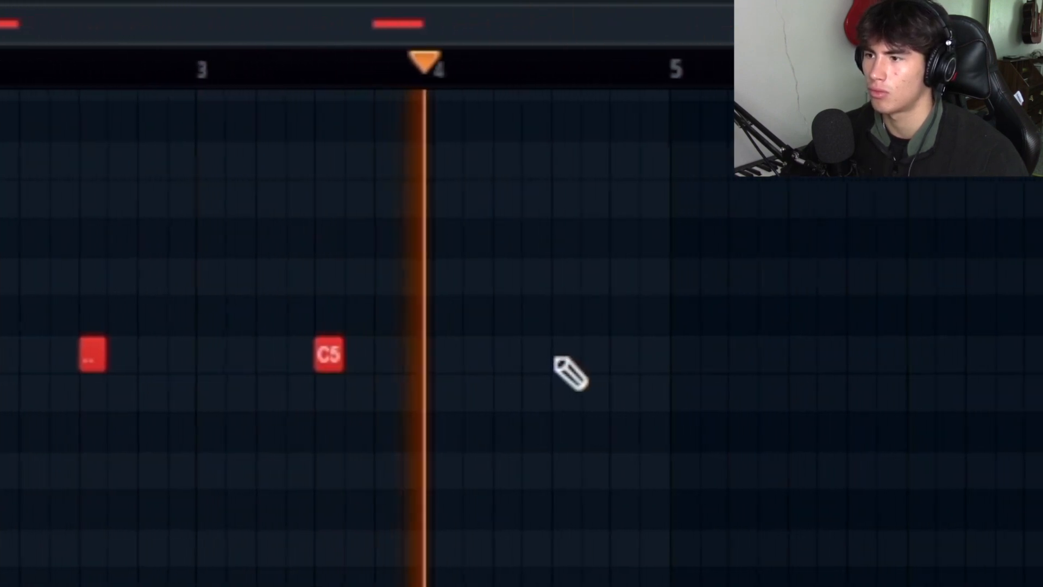
click(608, 354)
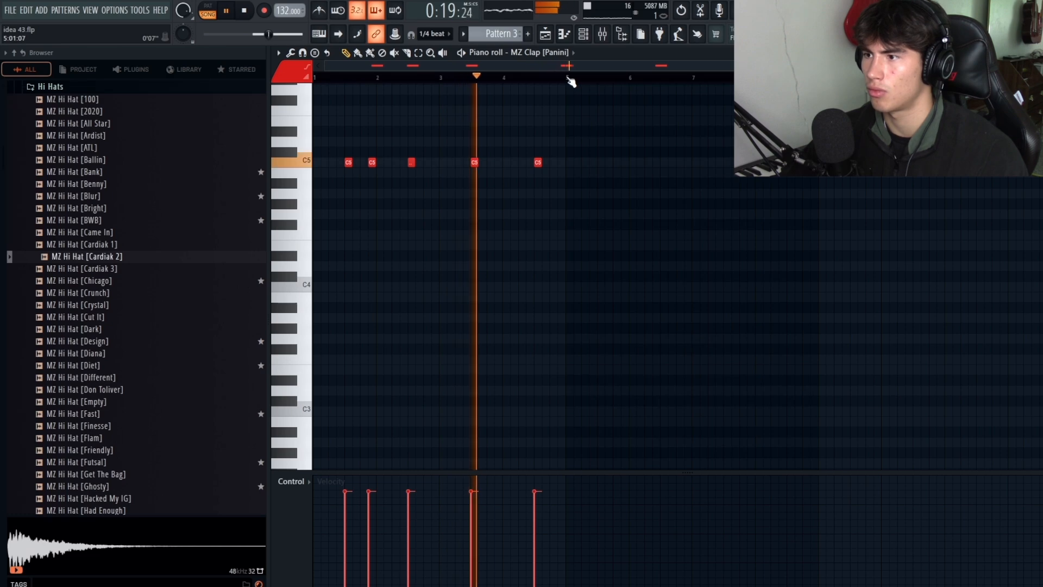
key(ctrl+b)
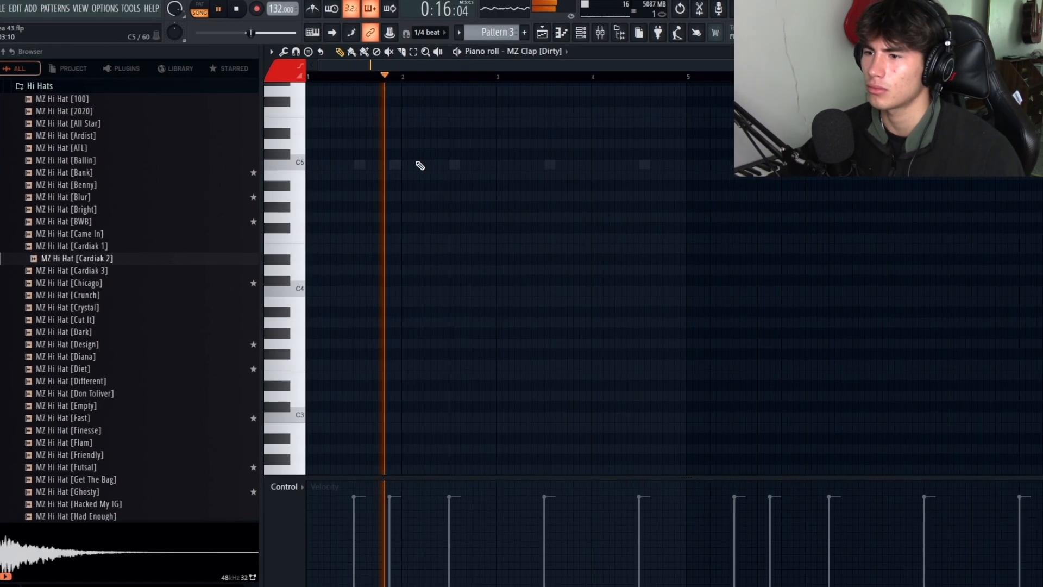
Audition MZ Clap [Dirty] notes at C5 and lower pitches around the start of bar 4, deleting each one
click(416, 165)
right_click(415, 165)
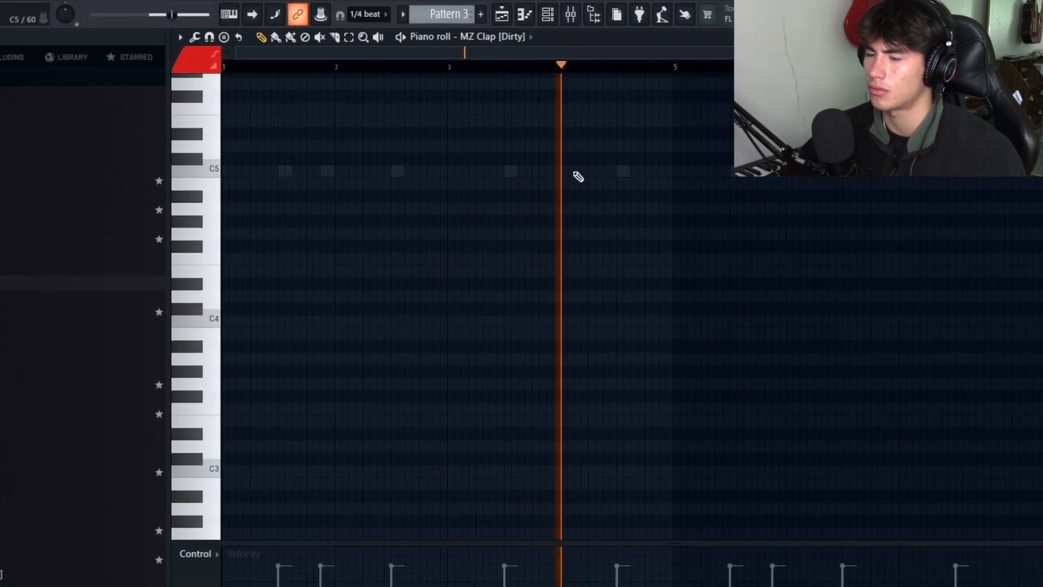
click(592, 168)
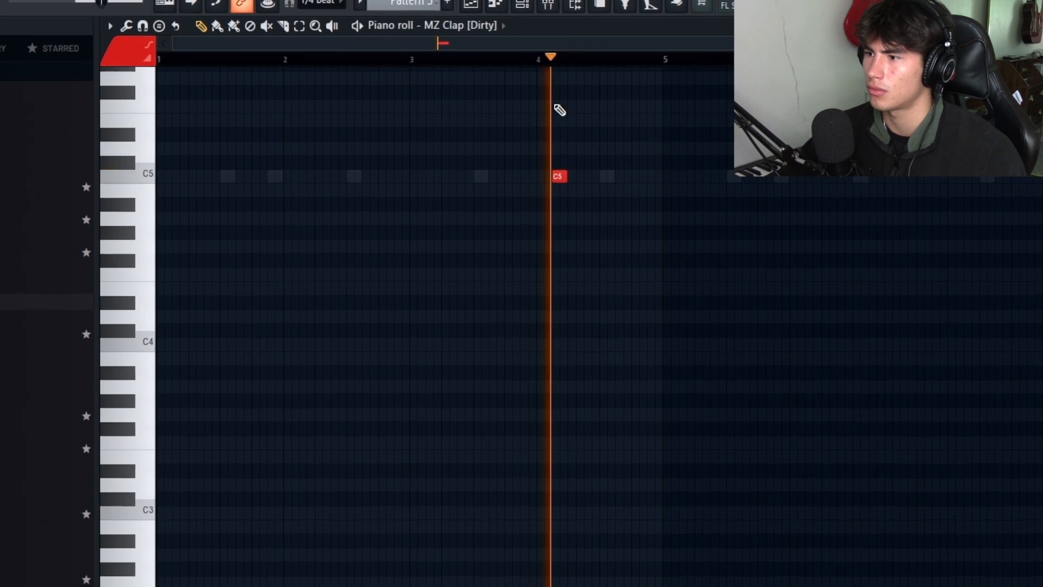
right_click(575, 173)
click(550, 193)
key(space)
right_click(551, 193)
key(space)
click(548, 206)
key(space)
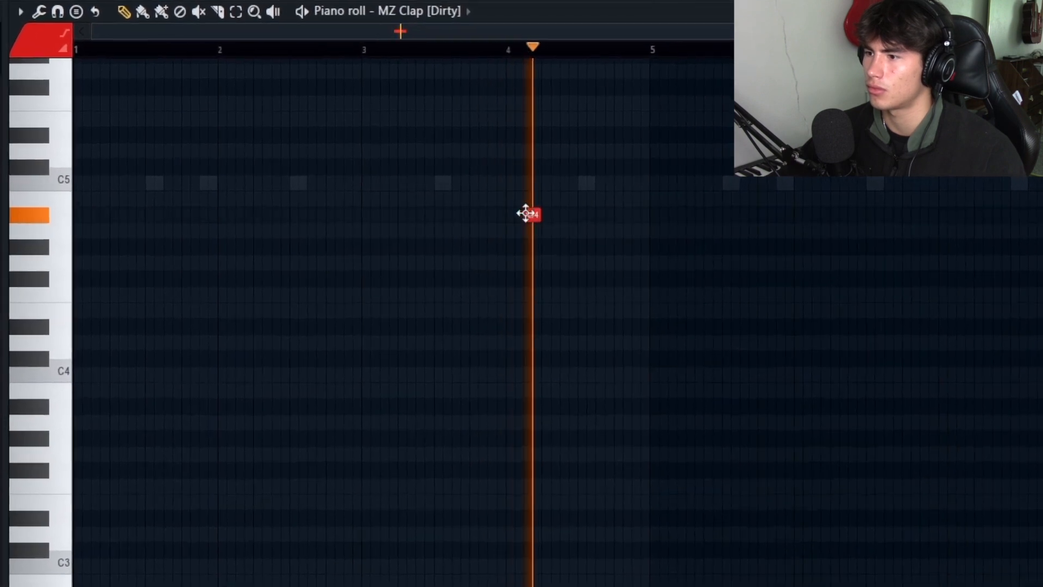
right_click(548, 207)
key(space)
Place a C5 note for MZ Clap [Dirty] half a beat into bar 4 and play it back with bars 1 to 4 selected
click(519, 185)
key(space)
key(space)
key(space)
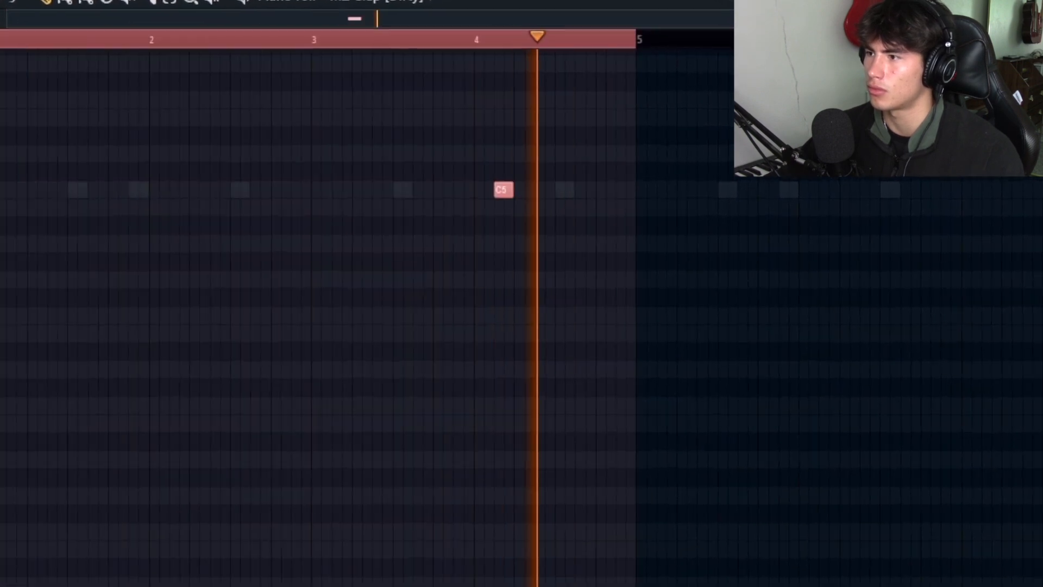
right_click(709, 39)
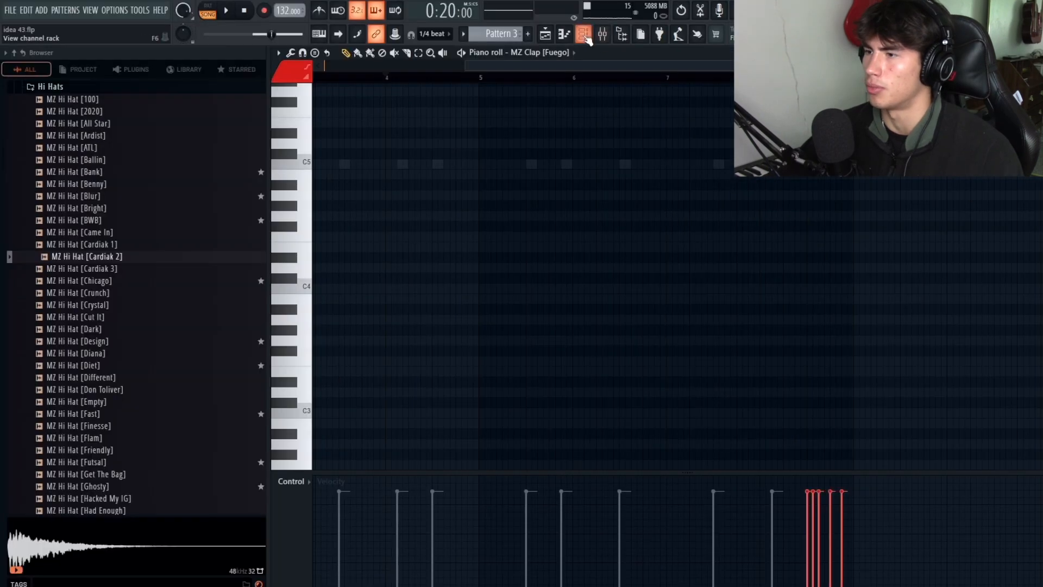
Toggle Cut itself for the clap channel and raise the five-note MZ Clap [Fuego] roll in bar 8 to C#5
click(583, 35)
right_click(1018, 461)
click(914, 505)
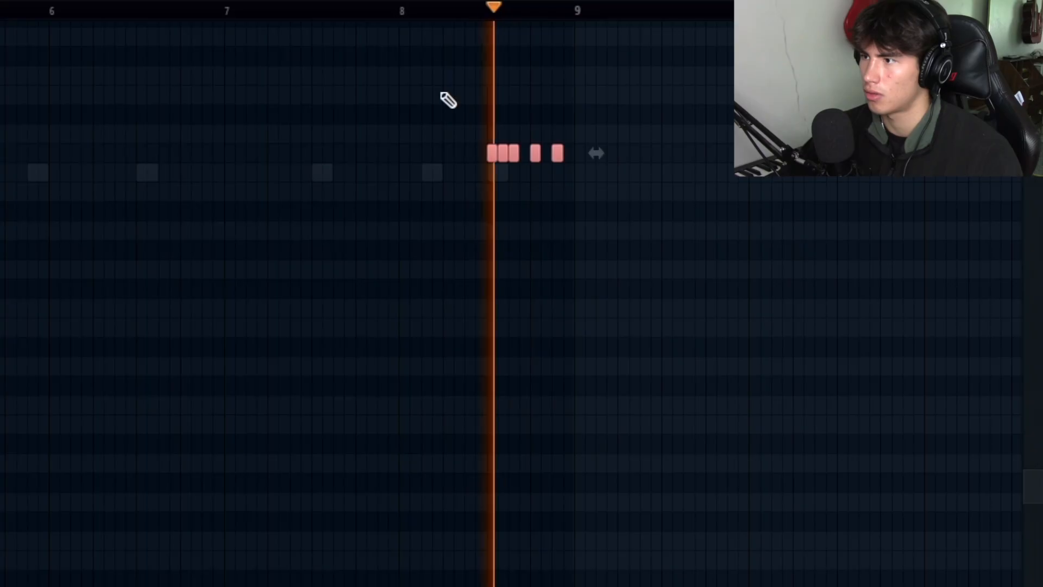
ctrl+click(371, 25)
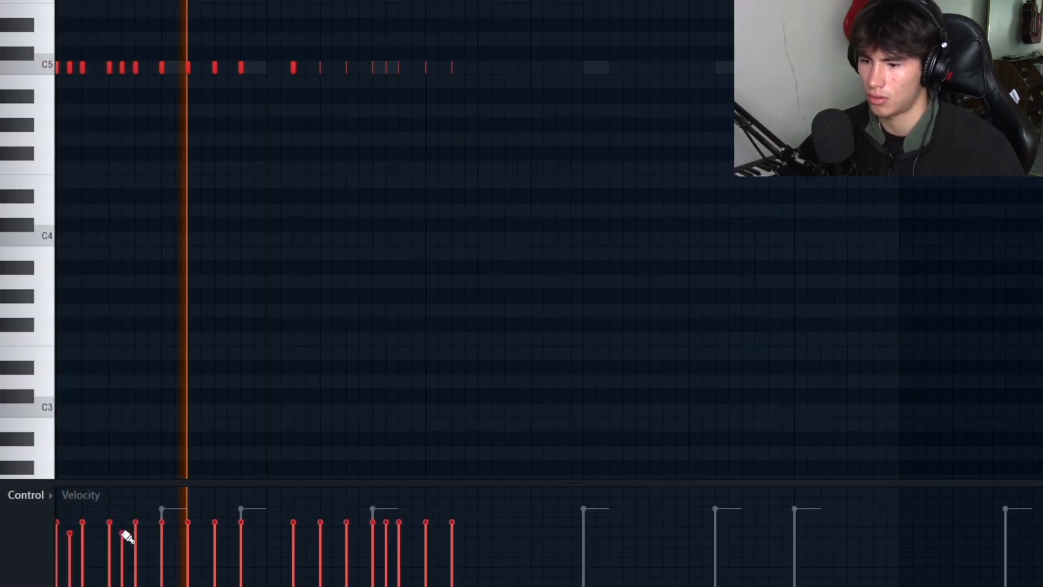
Lower the velocity of selected MZ Hi Hat [Cardiak 2] notes and duplicate the whole four-bar hi-hat pattern
click(193, 528)
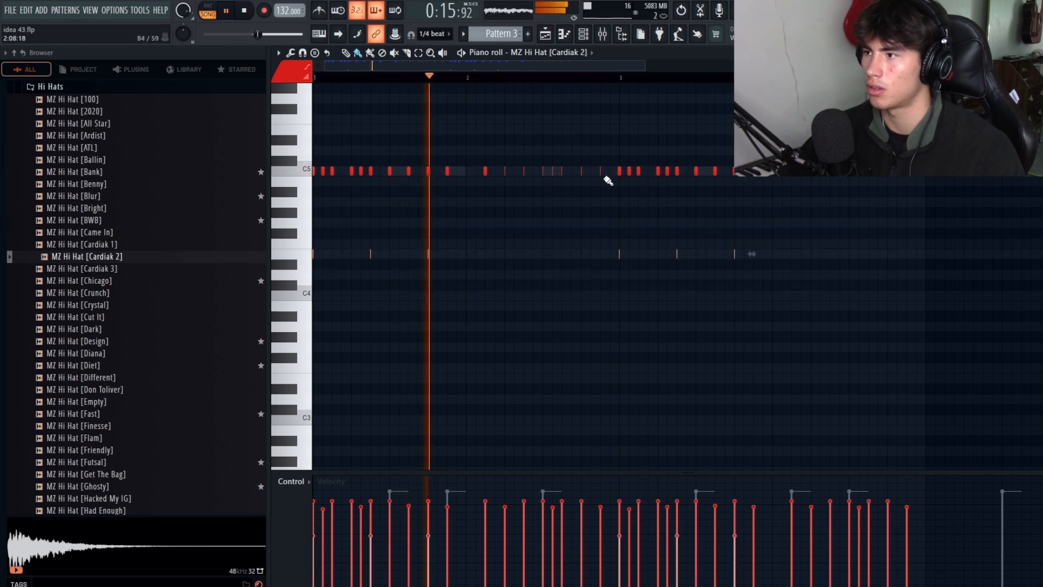
click(427, 192)
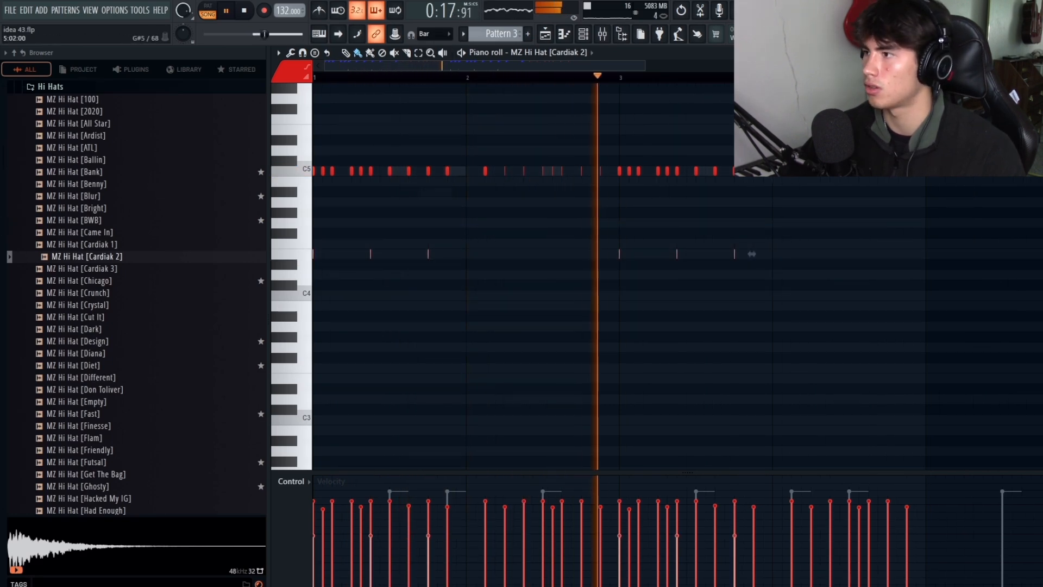
key(ctrl+a)
key(ctrl+b)
key(ctrl+d)
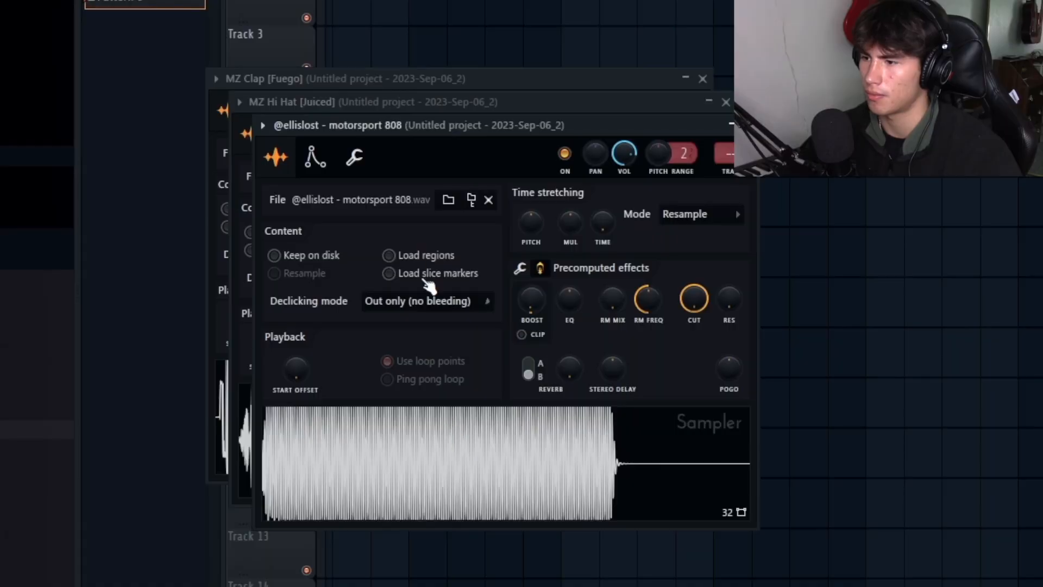
click(356, 159)
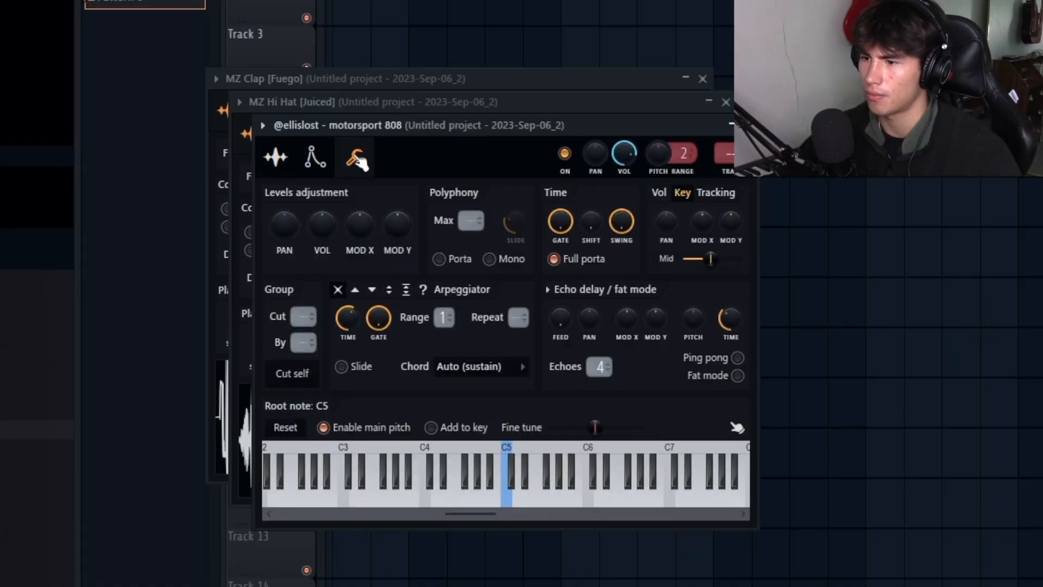
click(310, 157)
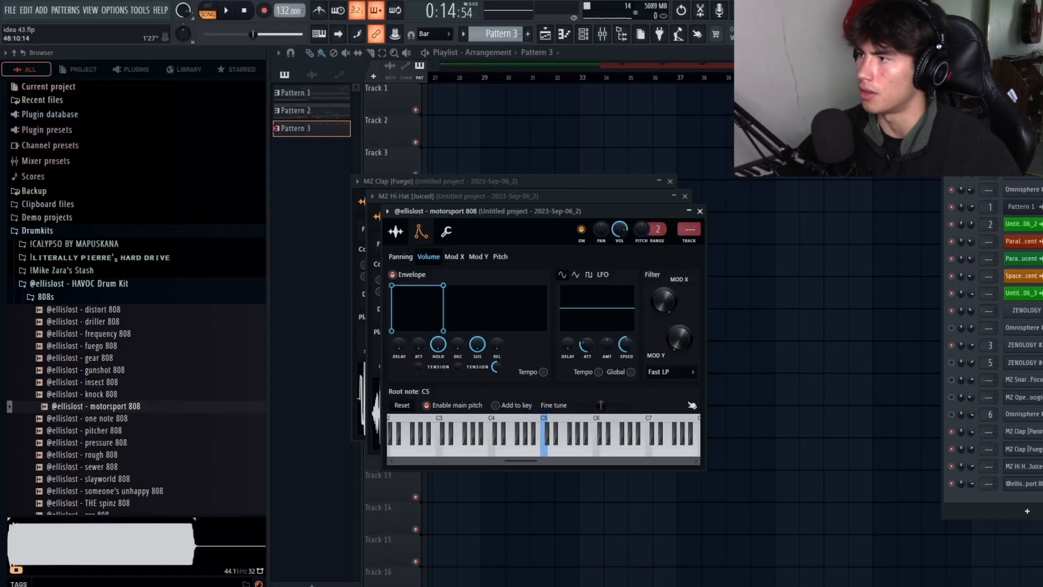
key(F12)
scroll(586, 77, left, 6)
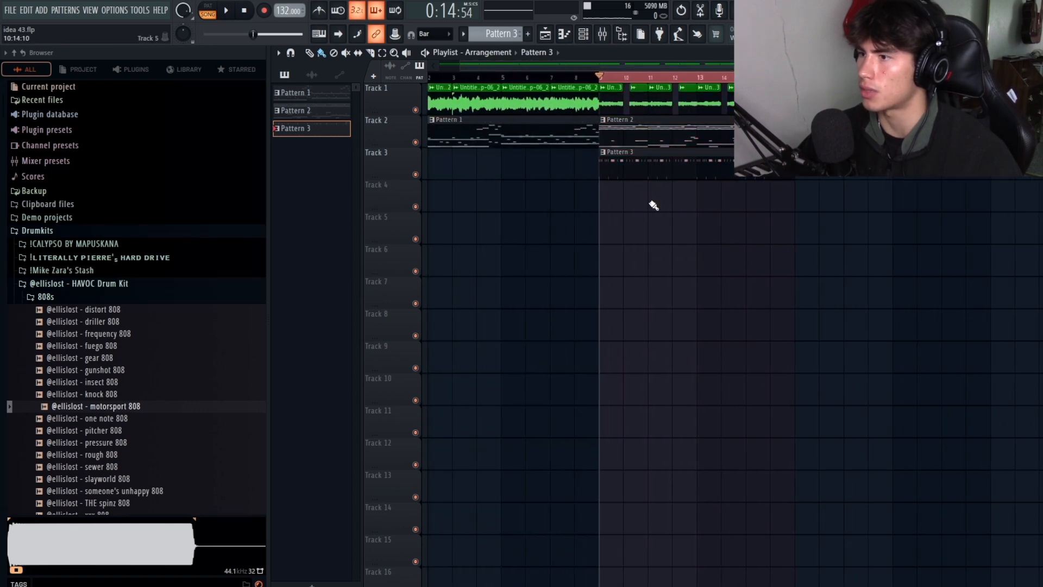
Copy the ZENOLOGY #4 notes from Pattern 2 into the motorsport 808 channel of Pattern 3 and open its piano roll
click(583, 33)
right_click(1023, 345)
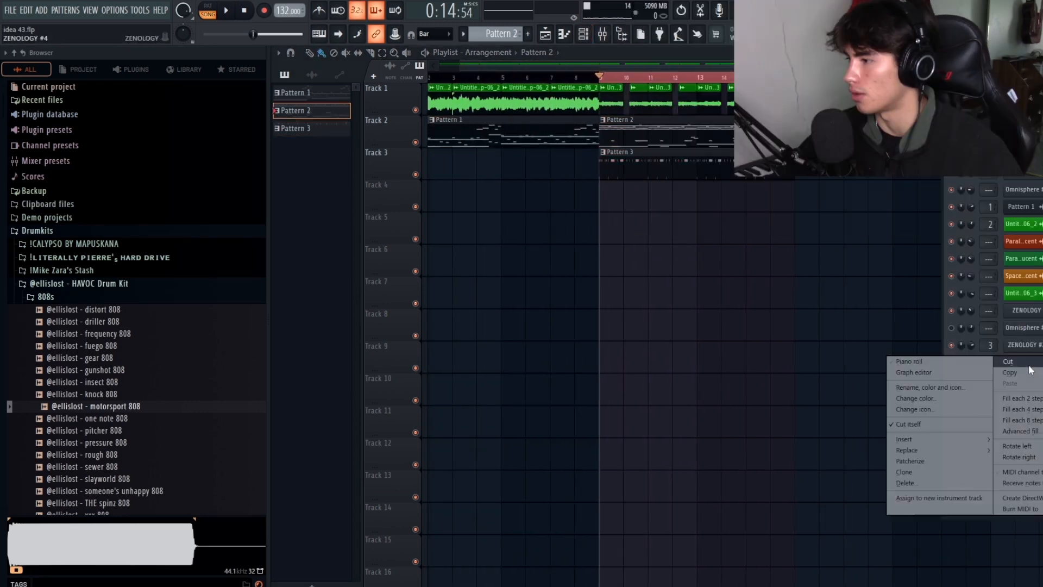
click(1037, 374)
right_click(1010, 484)
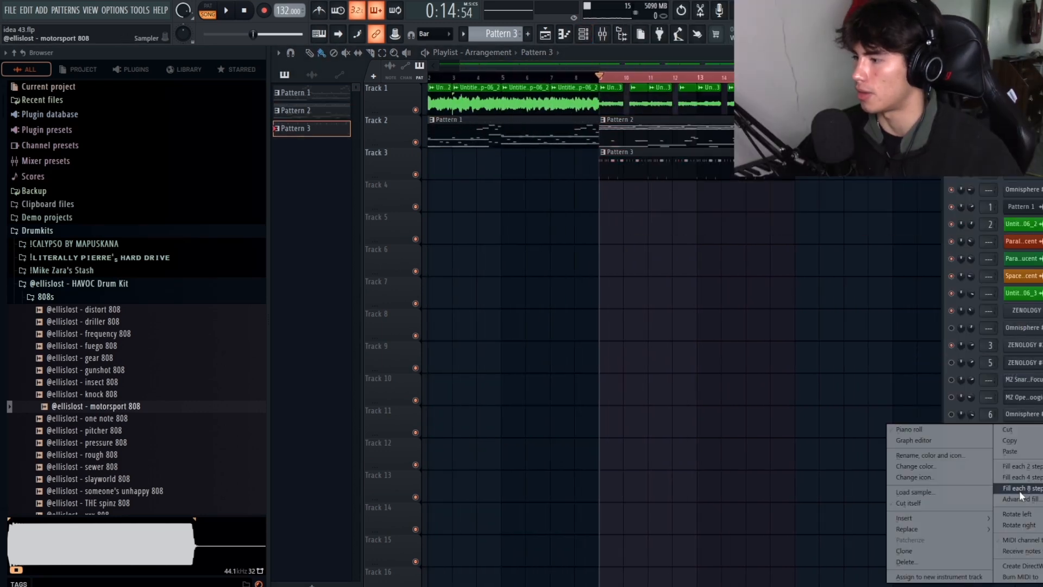
click(908, 429)
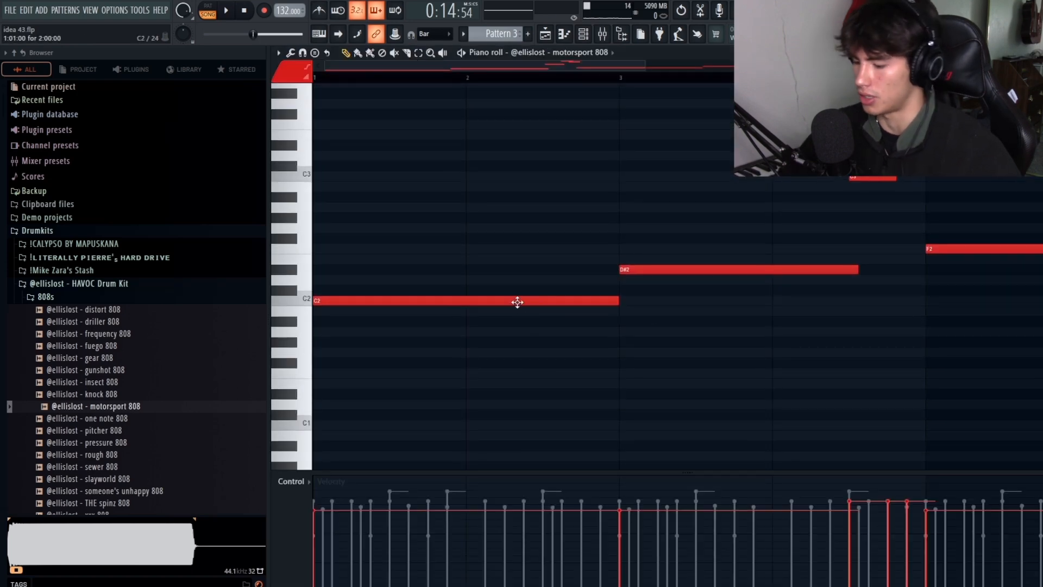
Transpose the pasted 808 notes up three octaves so the line starts at C5, and play the arrangement
key(ctrl+Up)
key(ctrl+Up)
key(ctrl+Up)
key(space)
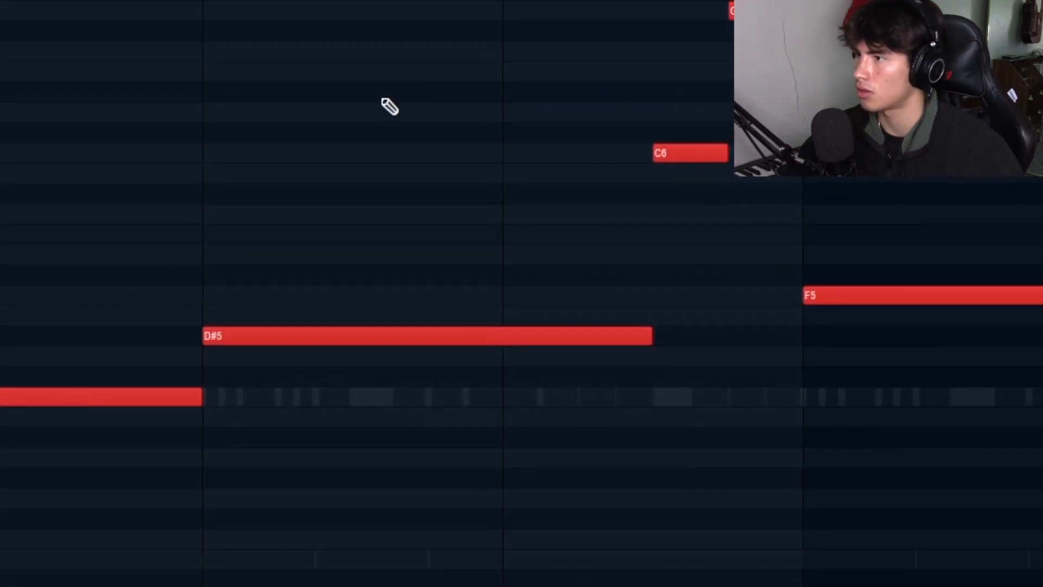
Slice the long final G5 note of the 808 line at the start of bar 9
scroll(521, 294, down, 2)
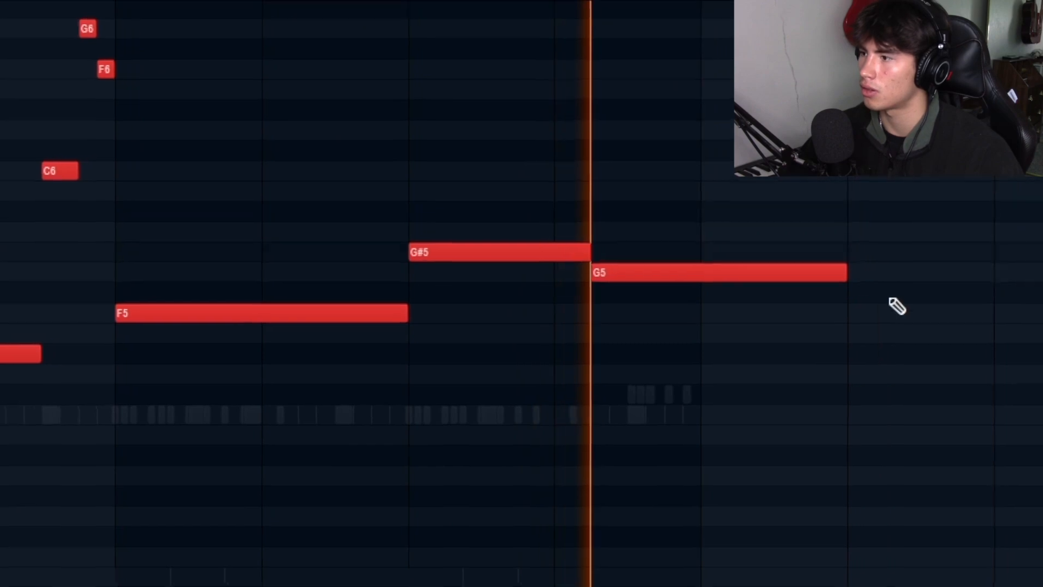
key(c)
drag(704, 254, 703, 305)
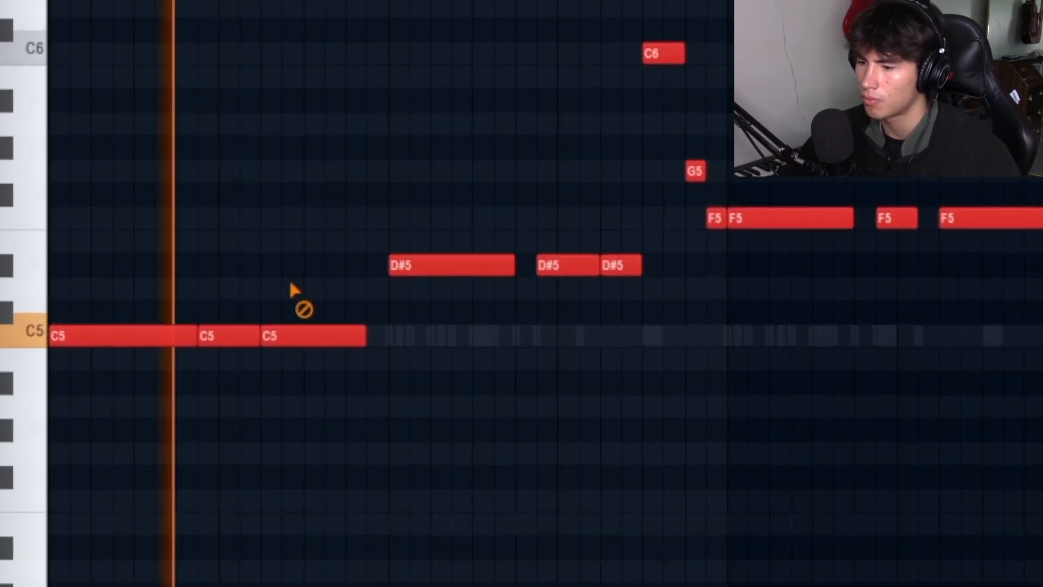
Lengthen the third C5, the first D#5 and the F5 notes of the 808 line to close the gaps before the following notes
drag(368, 336, 392, 347)
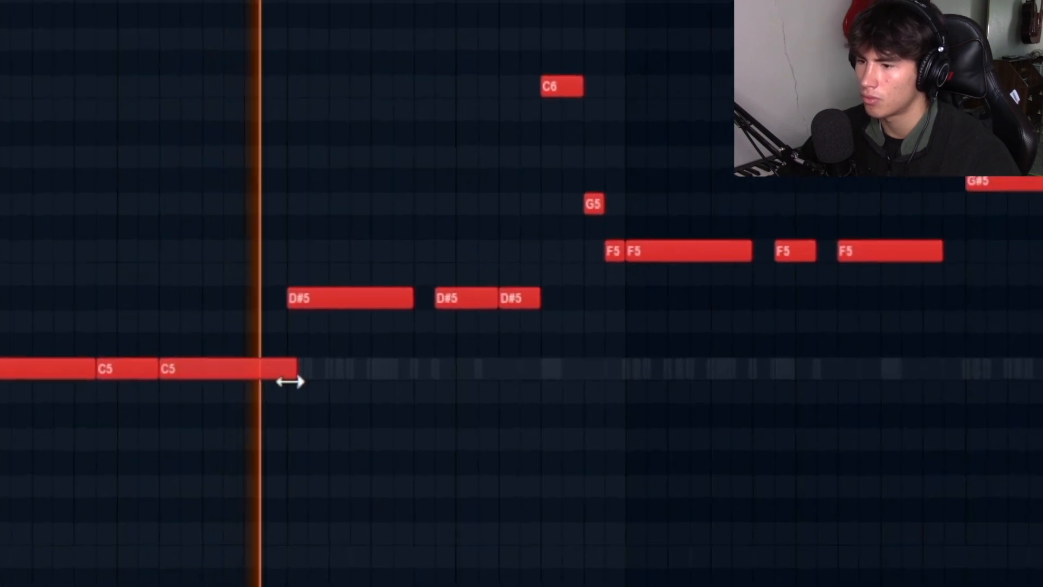
drag(290, 382, 281, 381)
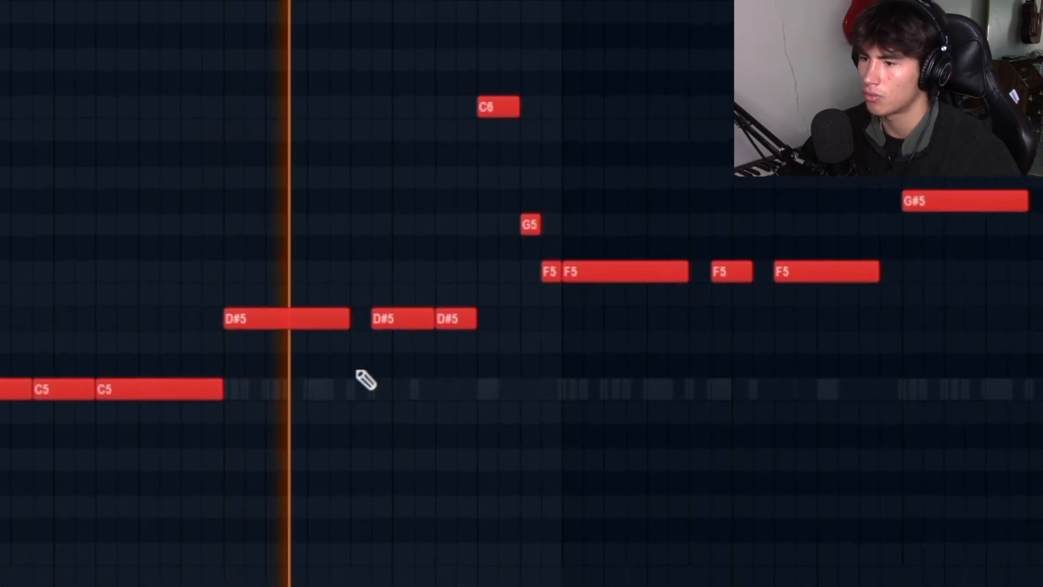
drag(410, 304, 433, 307)
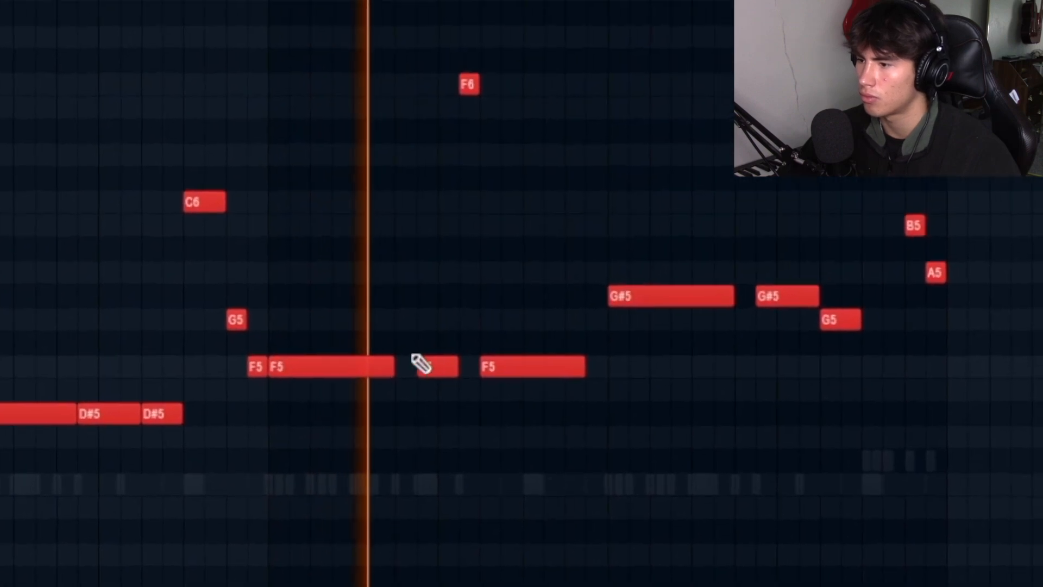
drag(469, 342, 492, 342)
drag(377, 392, 406, 392)
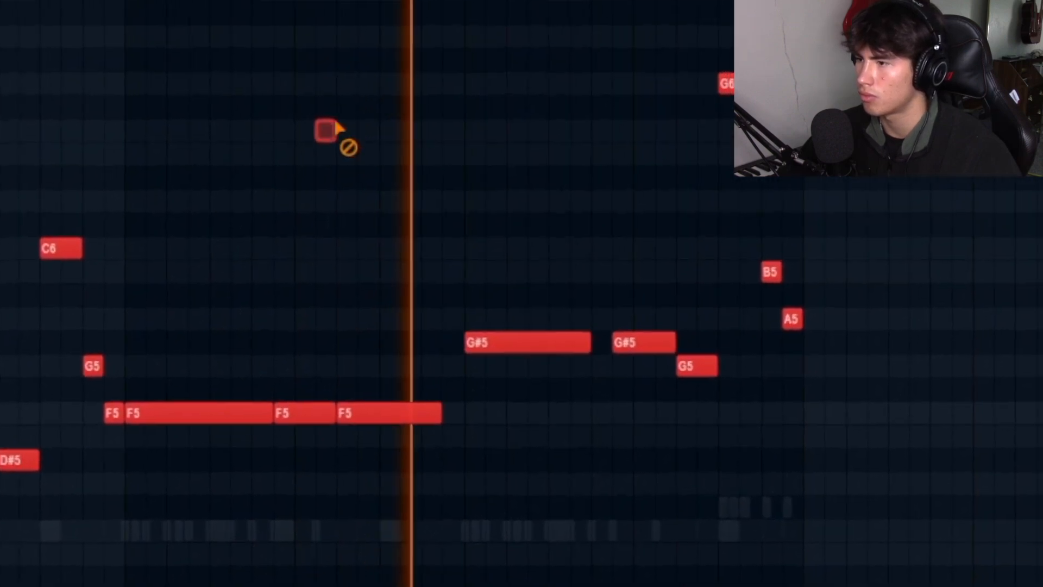
Lengthen a note in the second half of the 808 line to close the gap before the following note
right_click(396, 108)
drag(526, 363, 548, 363)
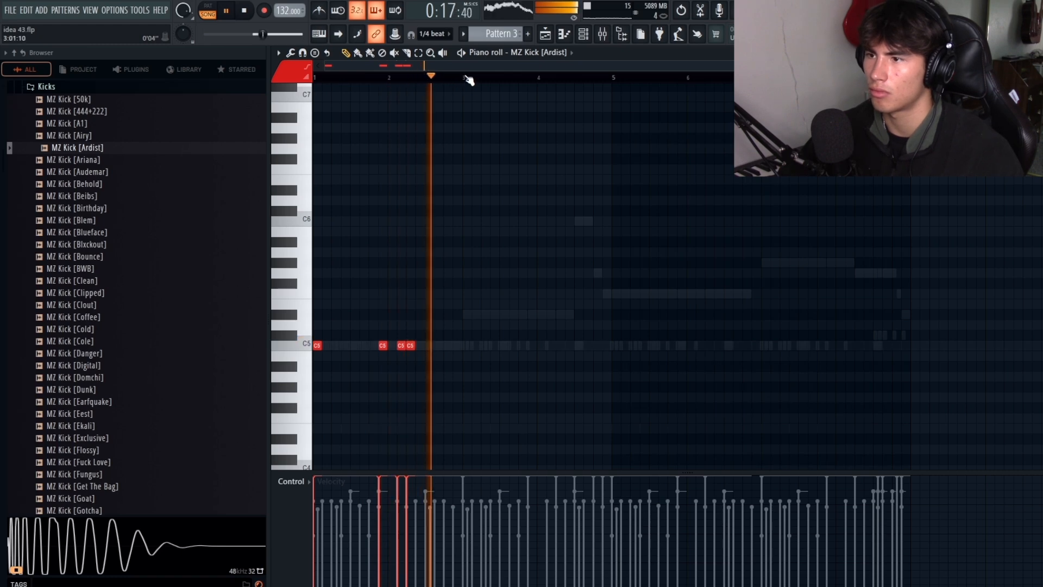
Repeat the two-bar kick pattern through bar 8 of Pattern 3 and replace the kick sample with MZ Kick [Domchi]
drag(466, 78, 259, 123)
key(ctrl+b)
ctrl+click(530, 91)
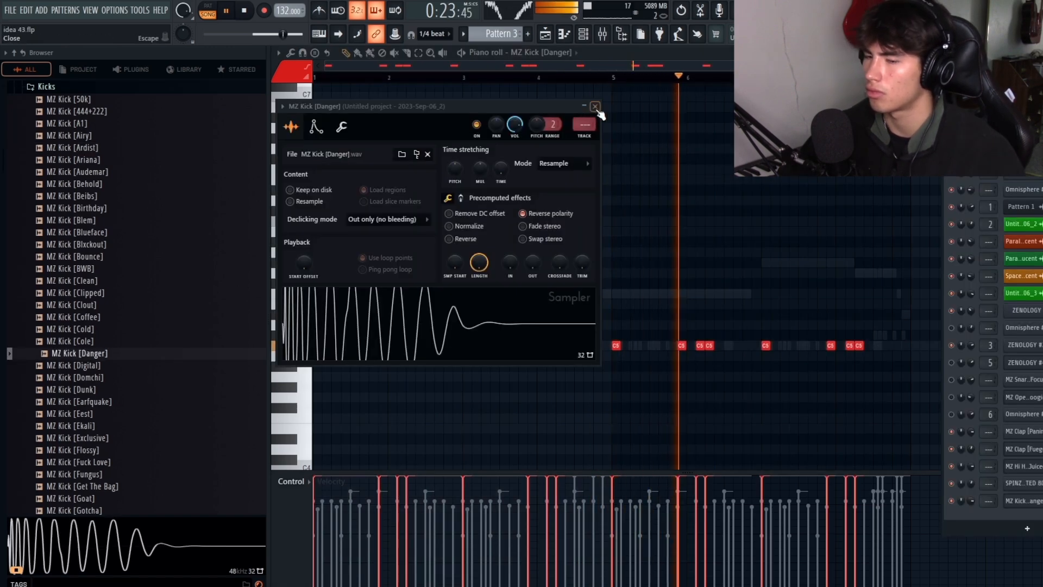
click(596, 107)
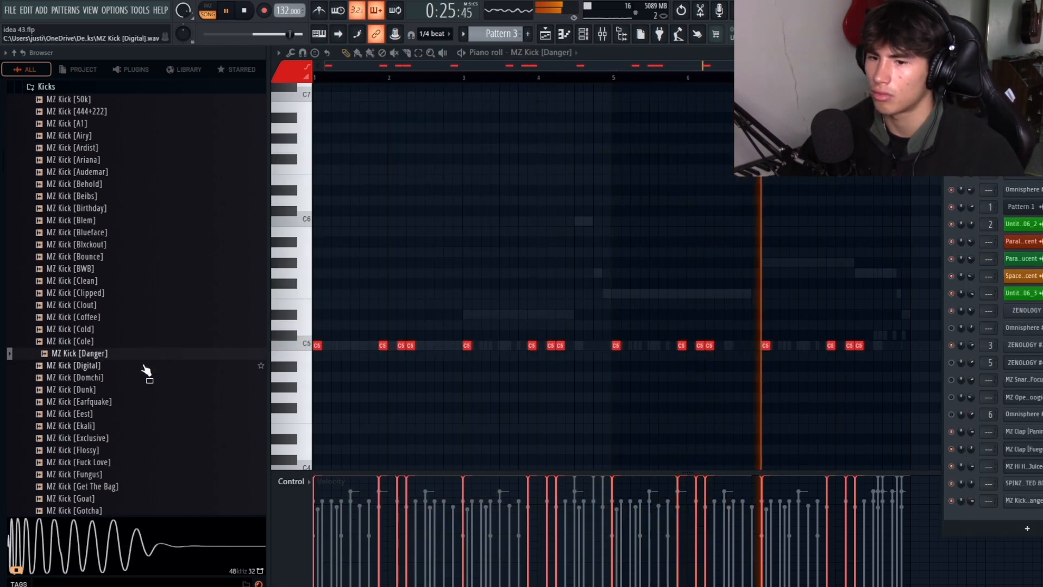
click(152, 389)
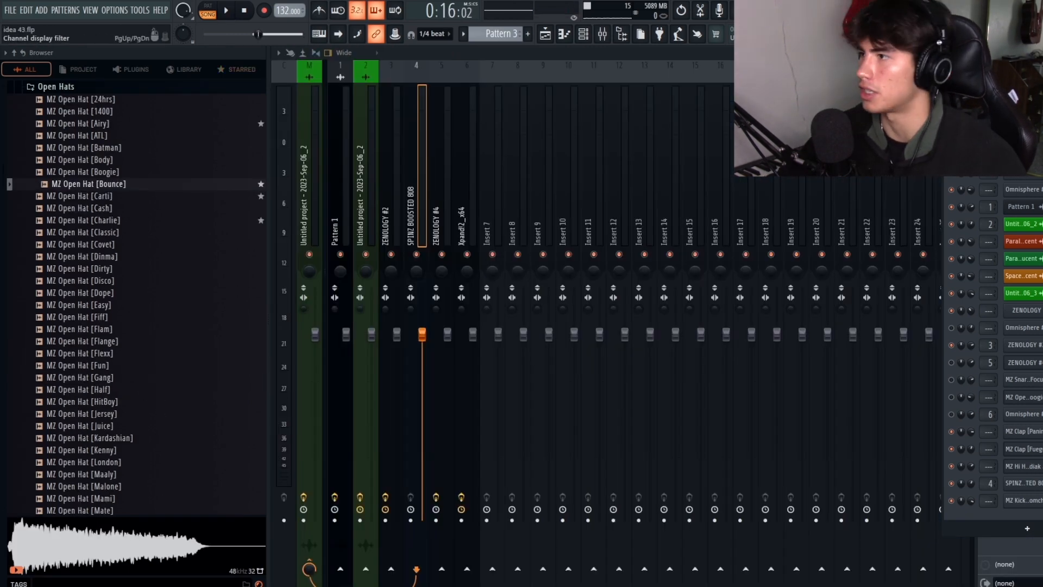
Load Fruity Fast Dist on the SPINZ BOOSTED 808 mixer track, show the channel rack and play the arrangement
key(F6)
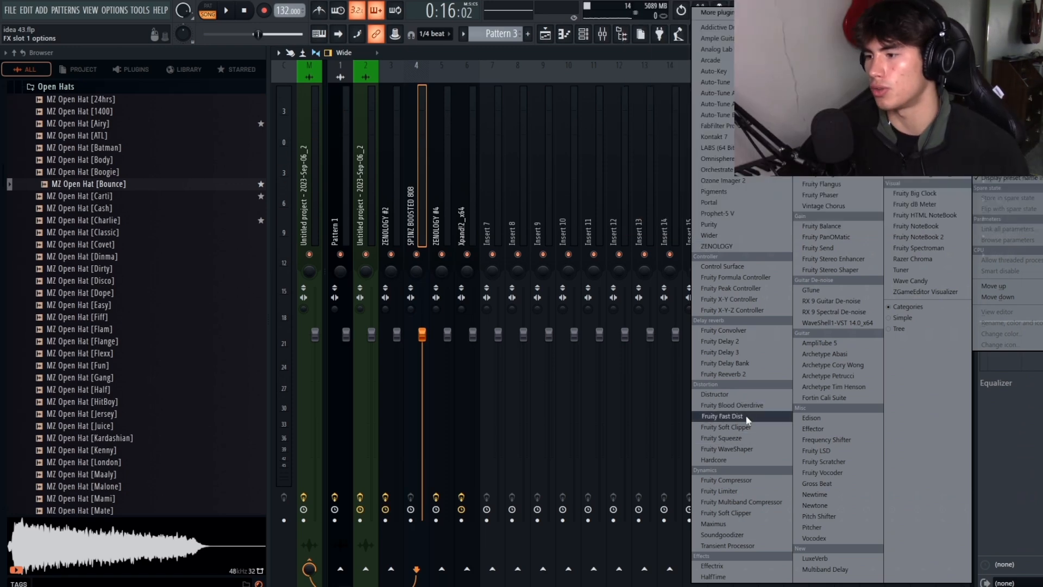
click(748, 417)
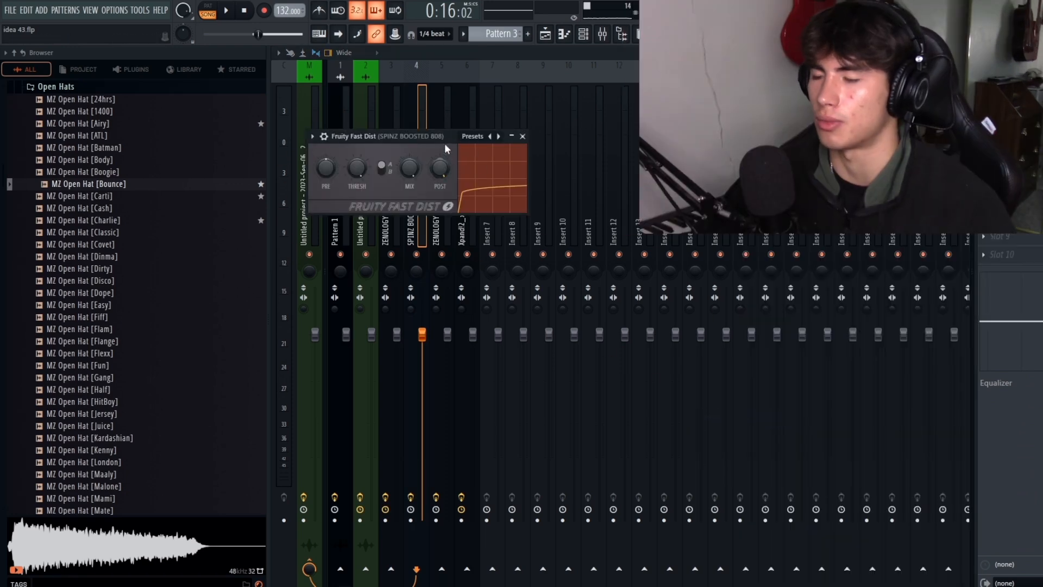
key(F6)
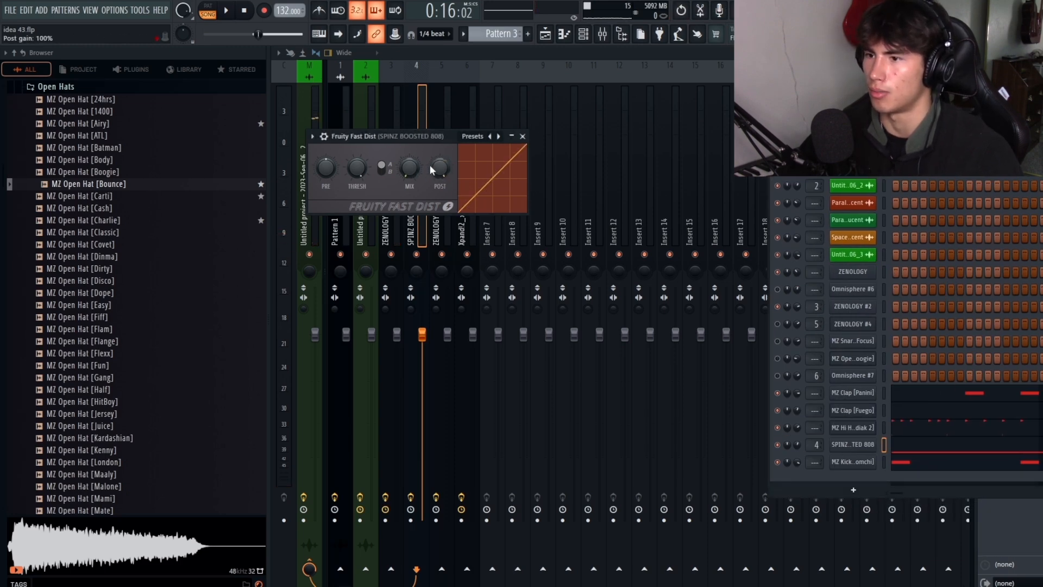
key(space)
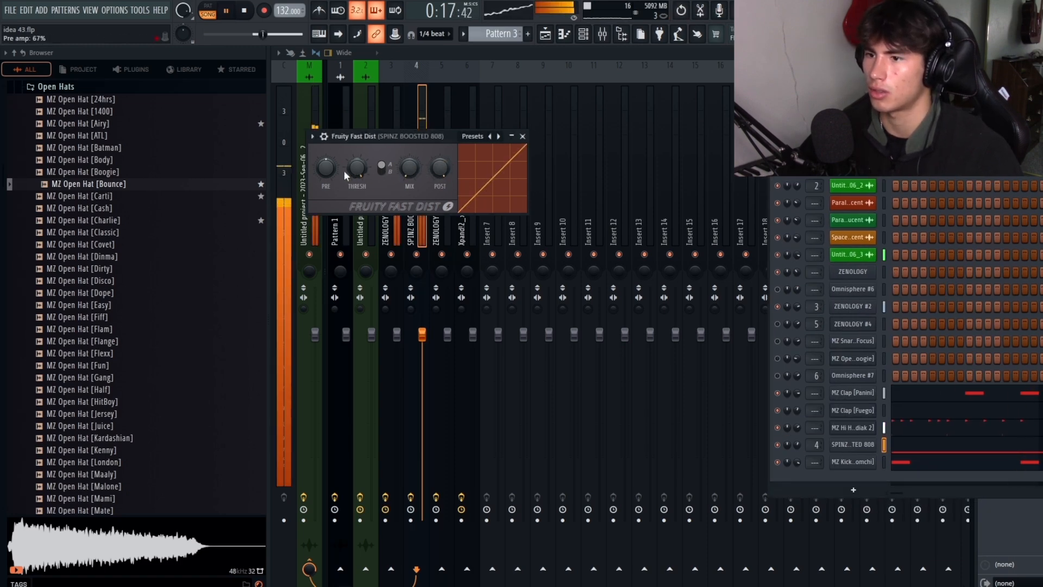
Adjust the pre amp of the 808's Fruity Fast Dist and set its mix level to 35%
drag(328, 169, 328, 152)
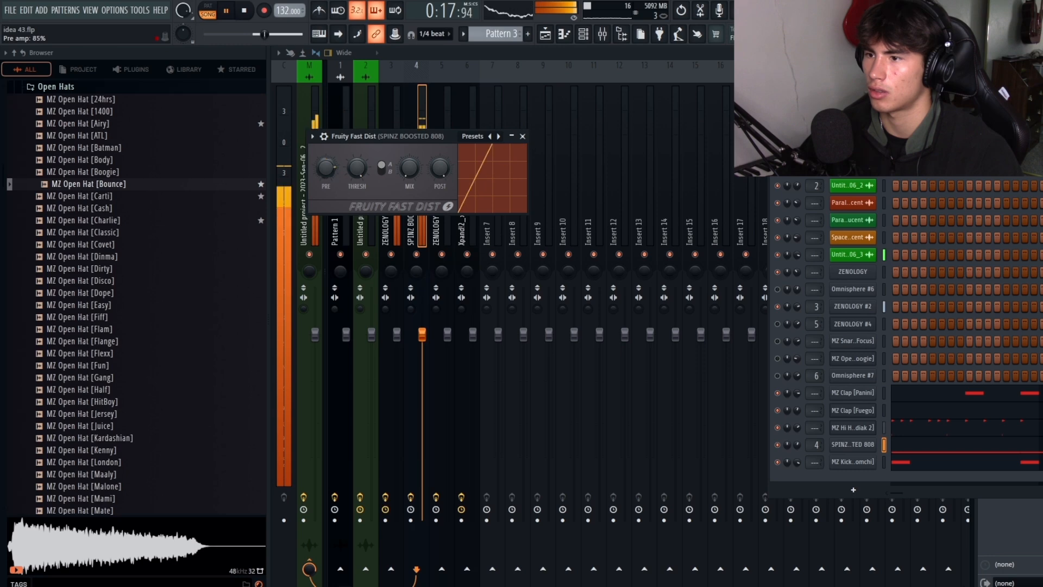
right_click(335, 191)
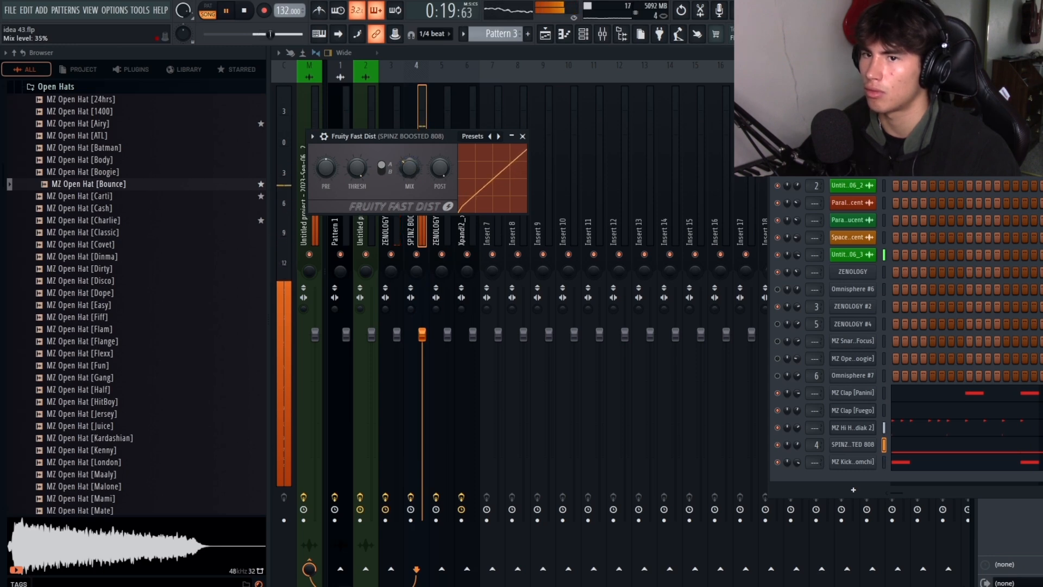
click(523, 136)
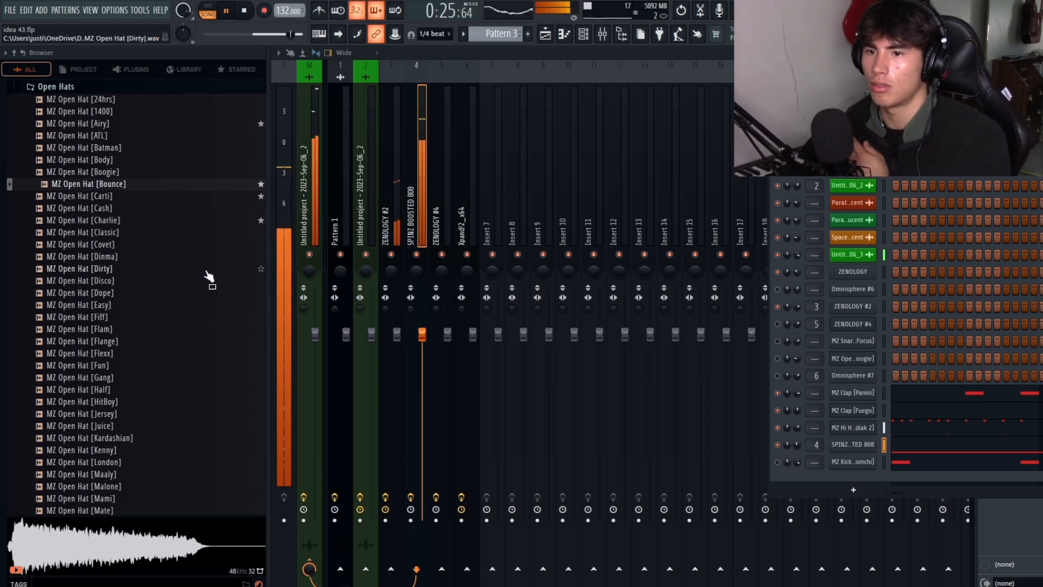
Replace the G4 hit with evenly spaced A4 hits following the first A4, and duplicate the resulting phrase along the pattern
right_click(788, 441)
click(809, 445)
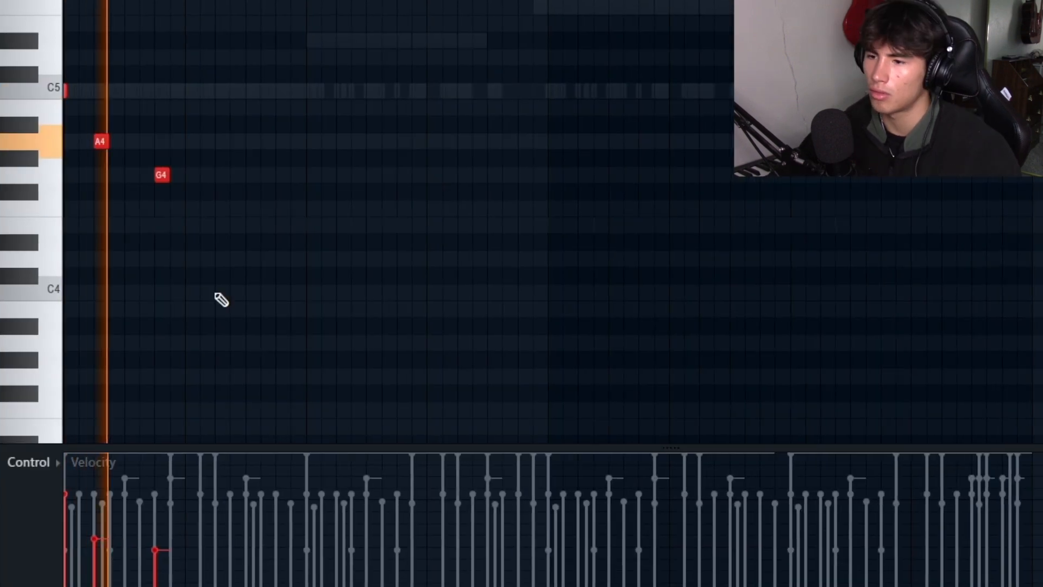
right_click(166, 175)
click(164, 141)
click(220, 140)
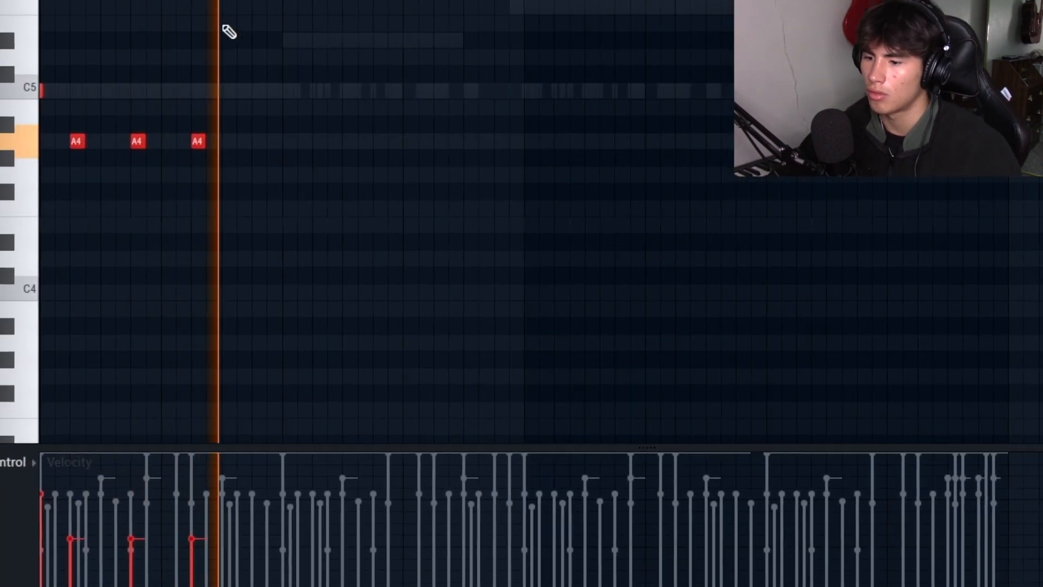
key(ctrl+b)
drag(220, 115, 455, 115)
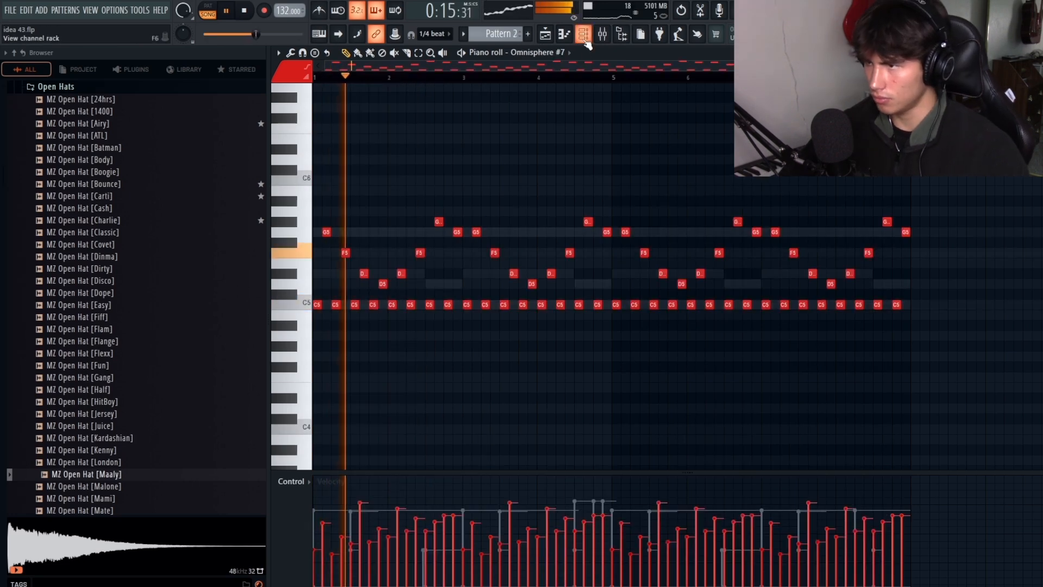
Bring up the arrangement playlist together with the channel rack for Pattern 2
click(583, 38)
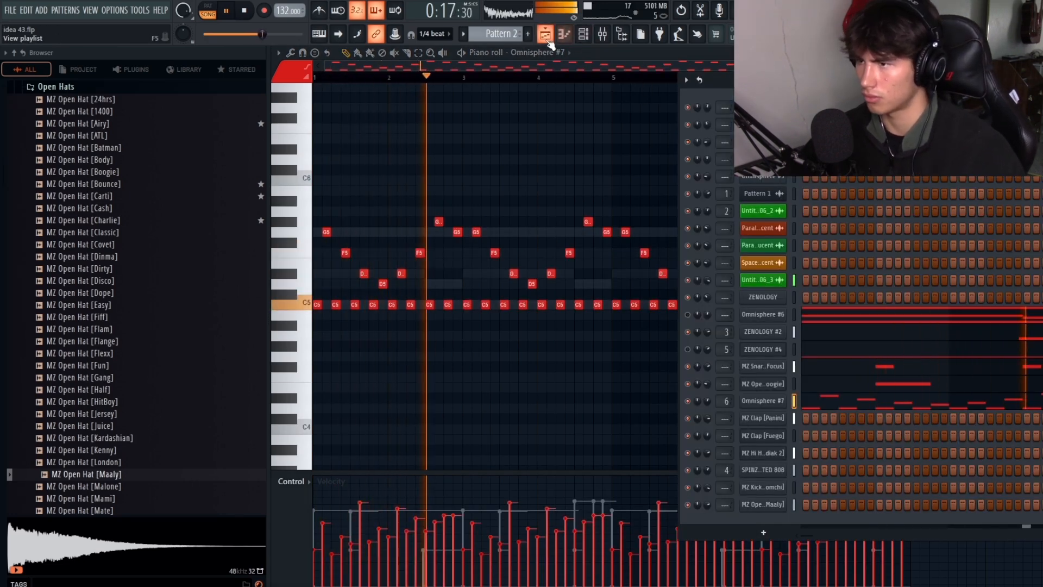
click(545, 36)
click(586, 38)
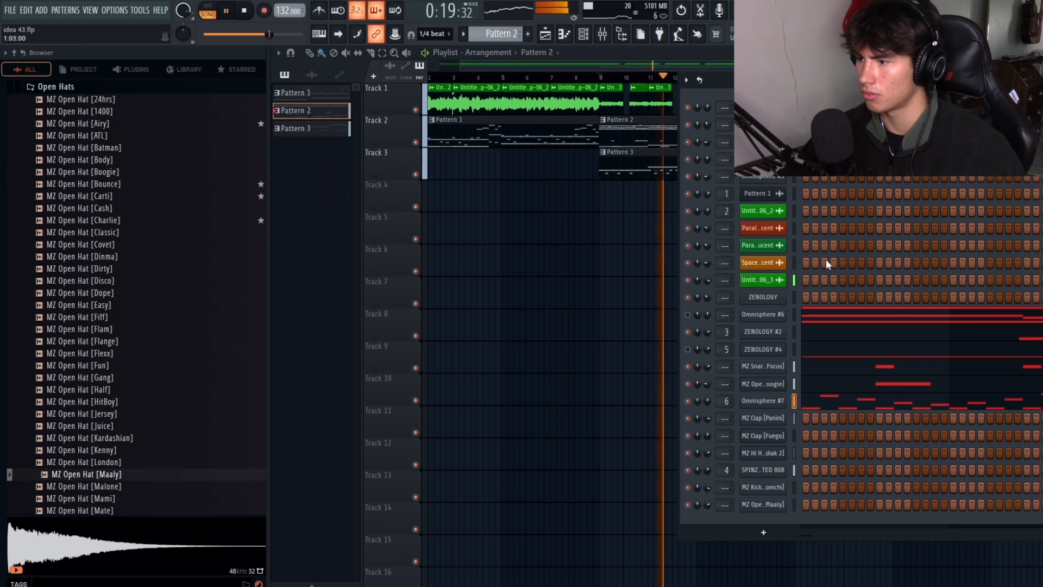